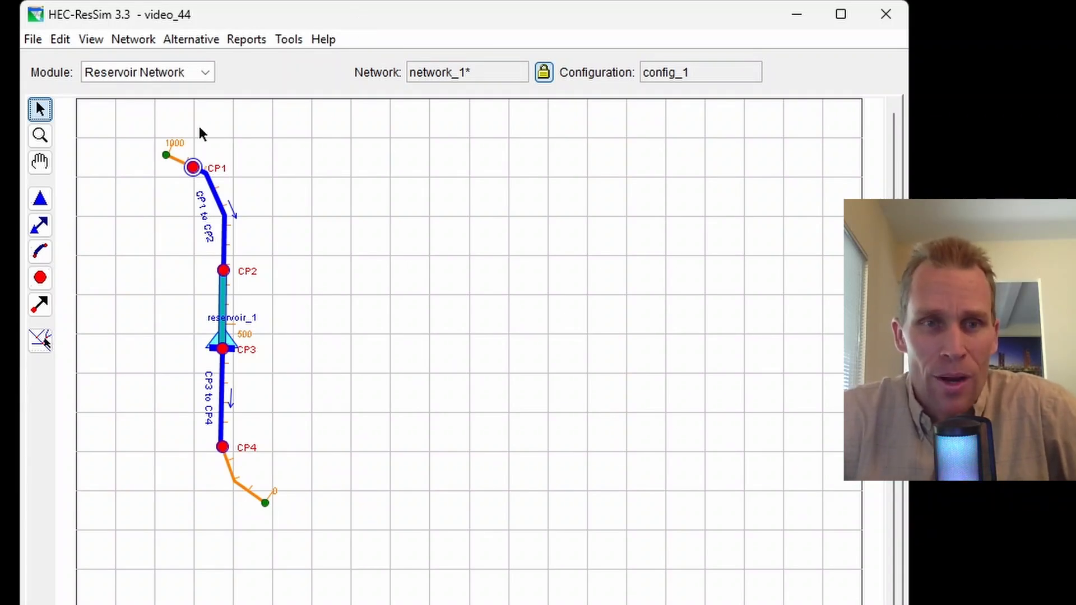
Open the reservoir editor for reservoir_1 in the Reservoir Network module
left_click(174, 87)
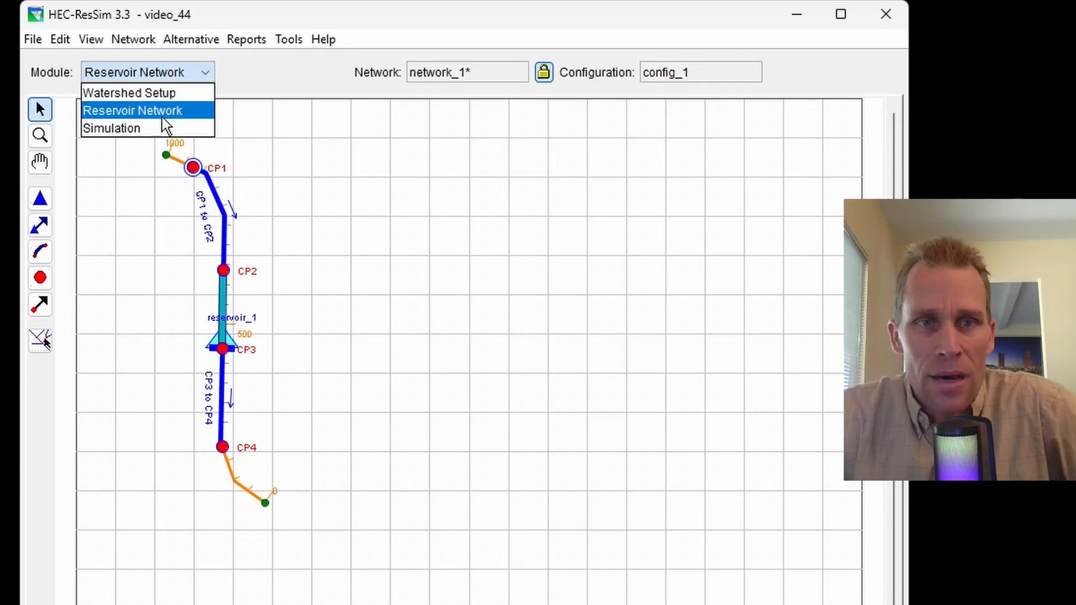
left_click(164, 112)
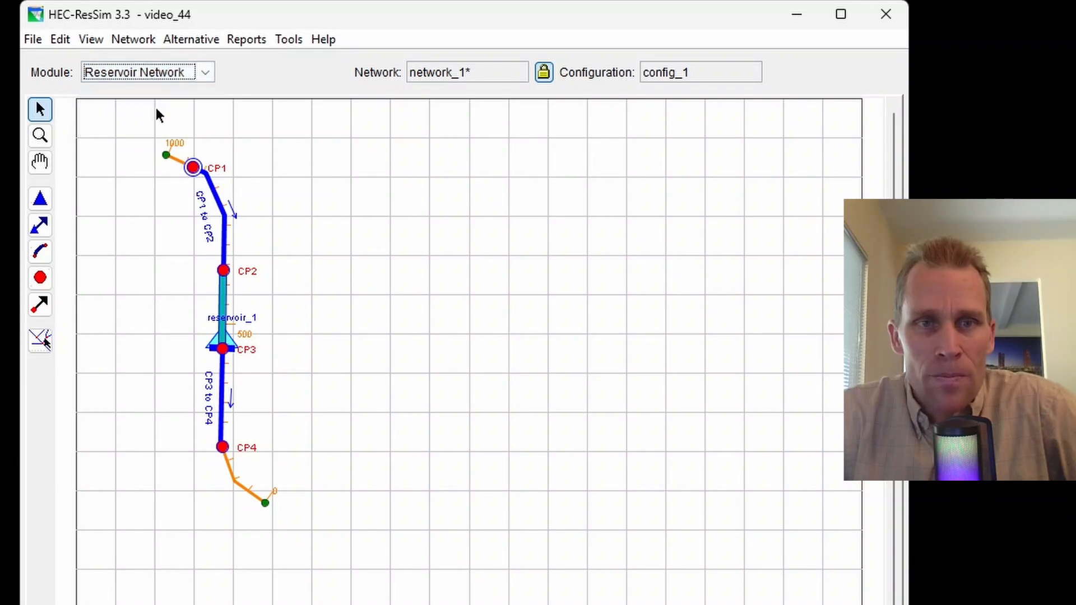
left_click(40, 205)
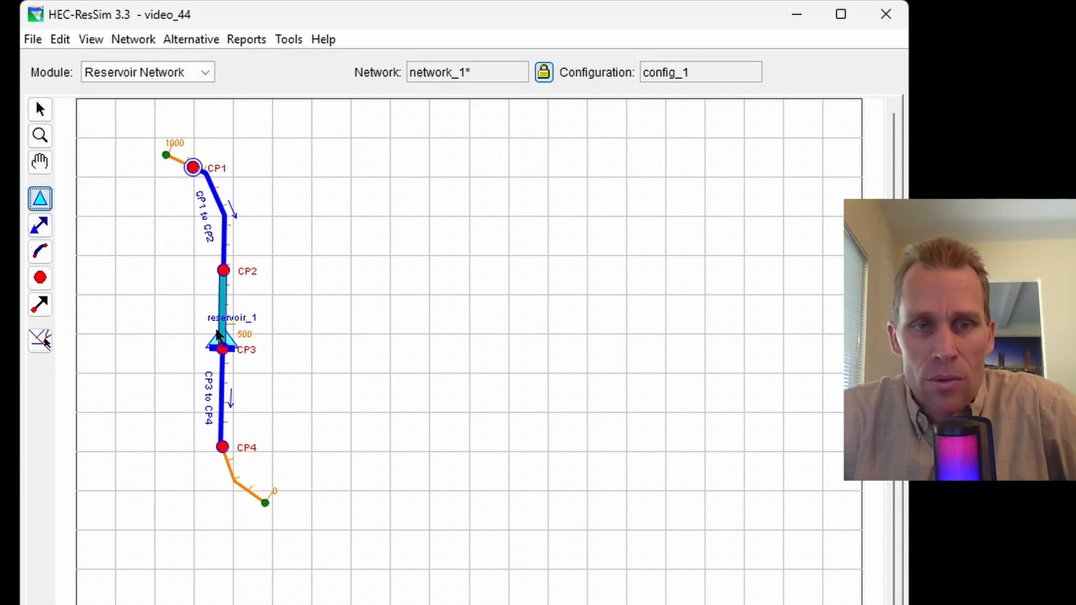
right_click(222, 336)
left_click(284, 384)
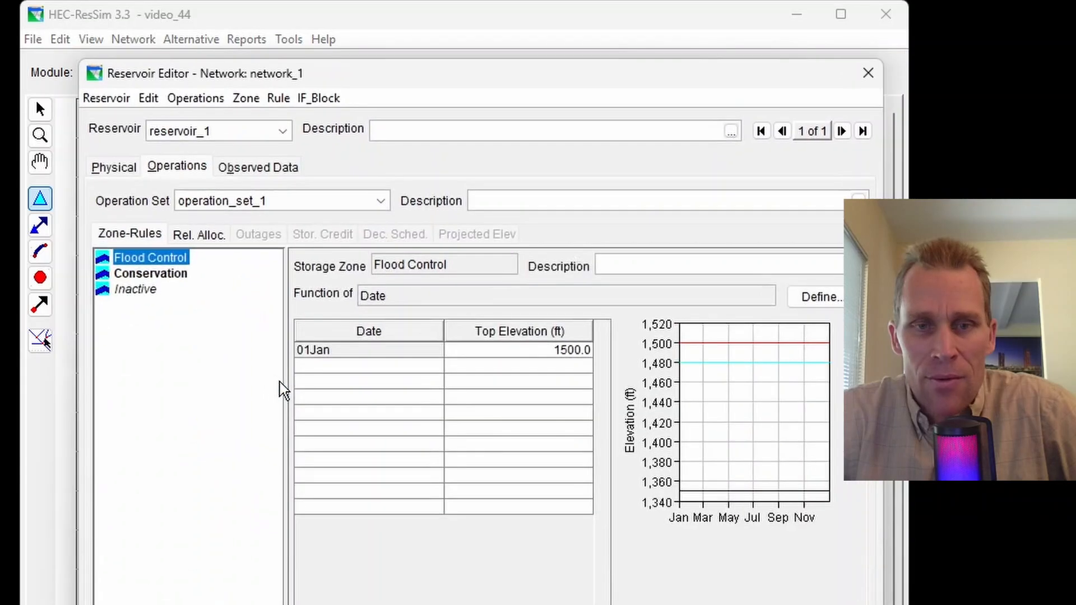
Review reservoir_1's physical data, its operation set and the definition of its Conservation zone
left_click(116, 172)
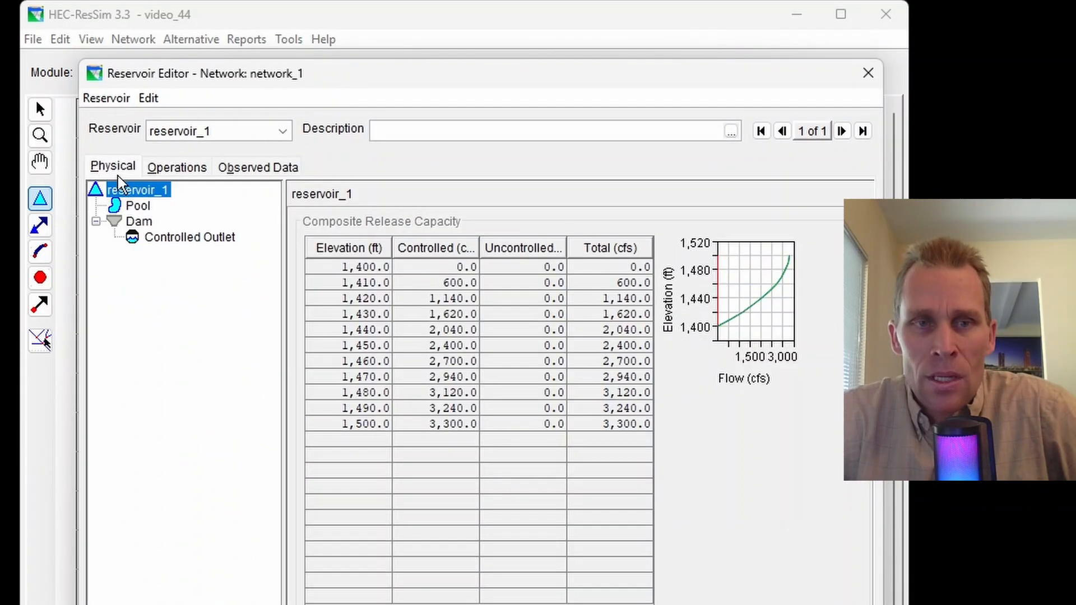
left_click(185, 170)
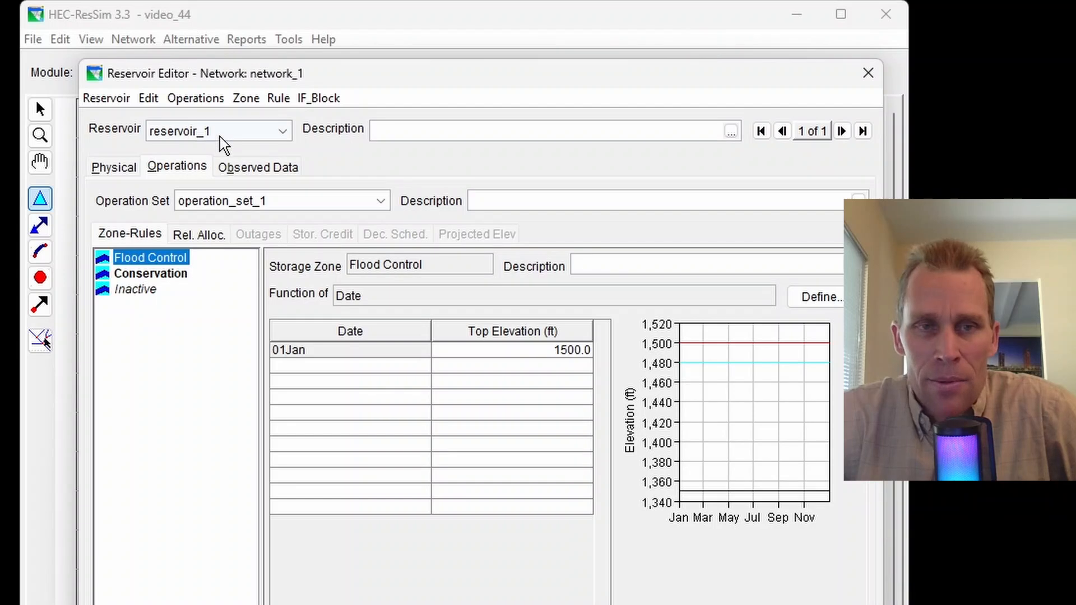
left_click(186, 180)
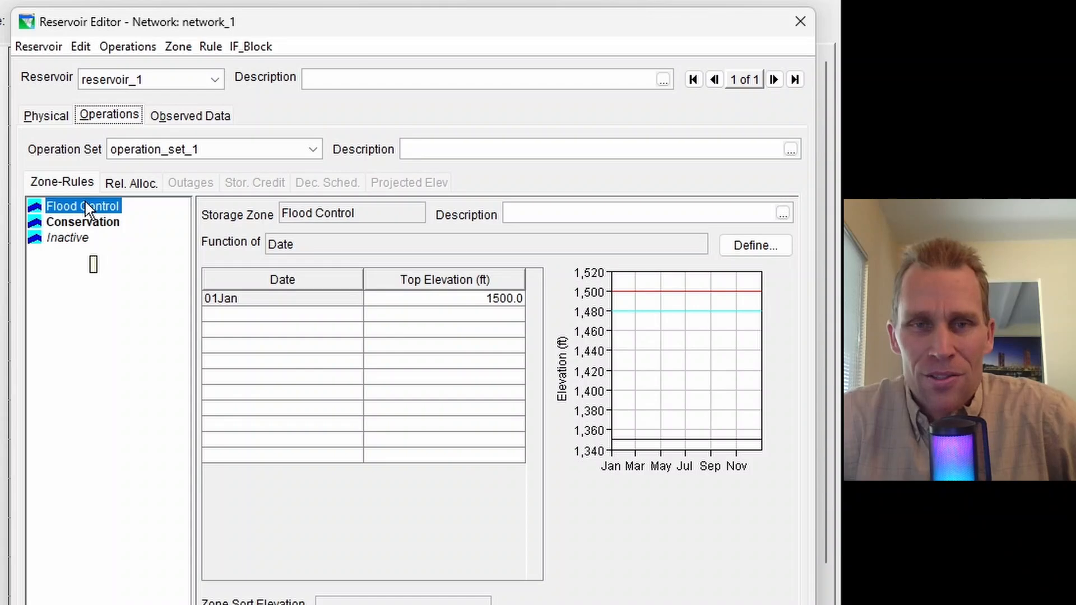
left_click(103, 226)
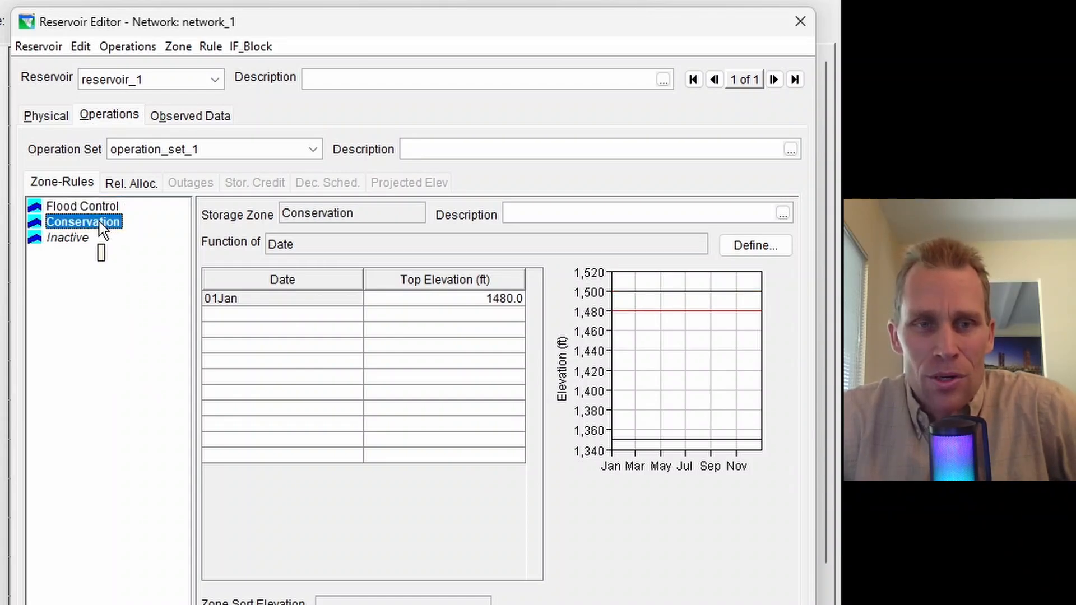
right_click(100, 223)
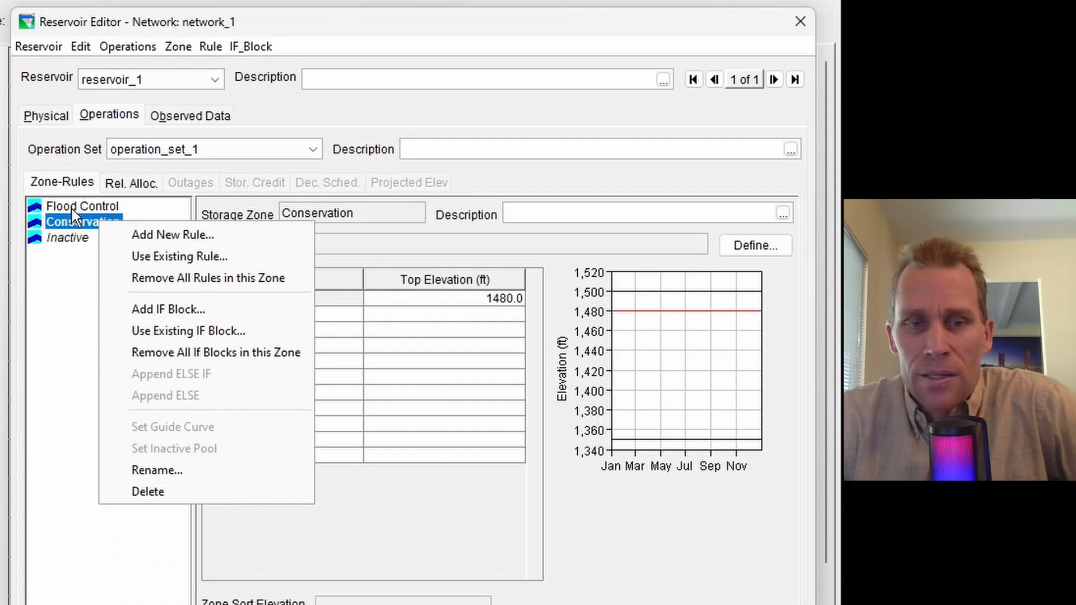
left_click(75, 225)
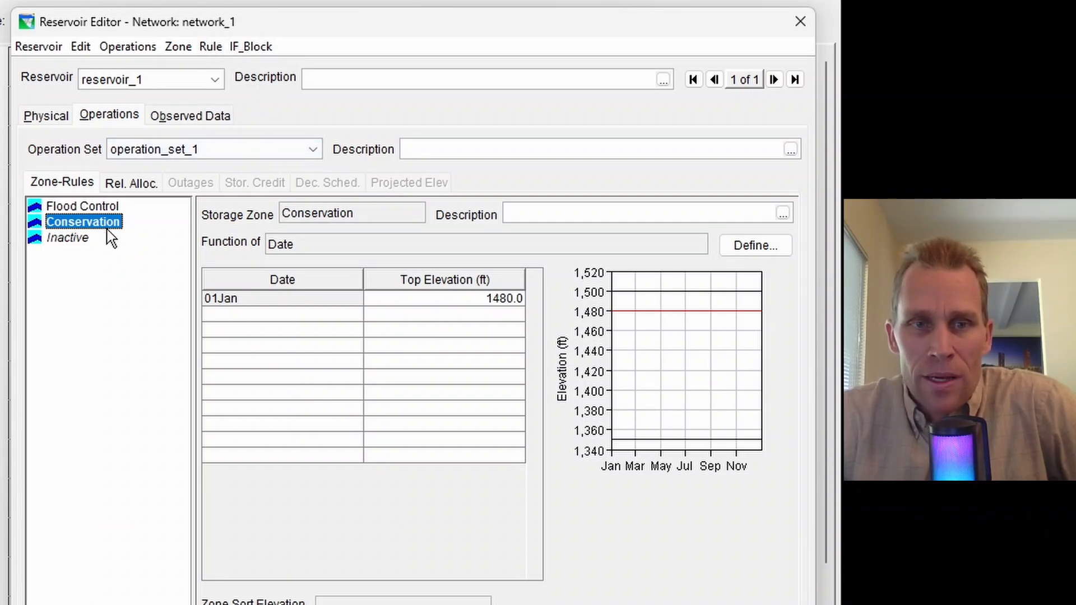
left_click(242, 51)
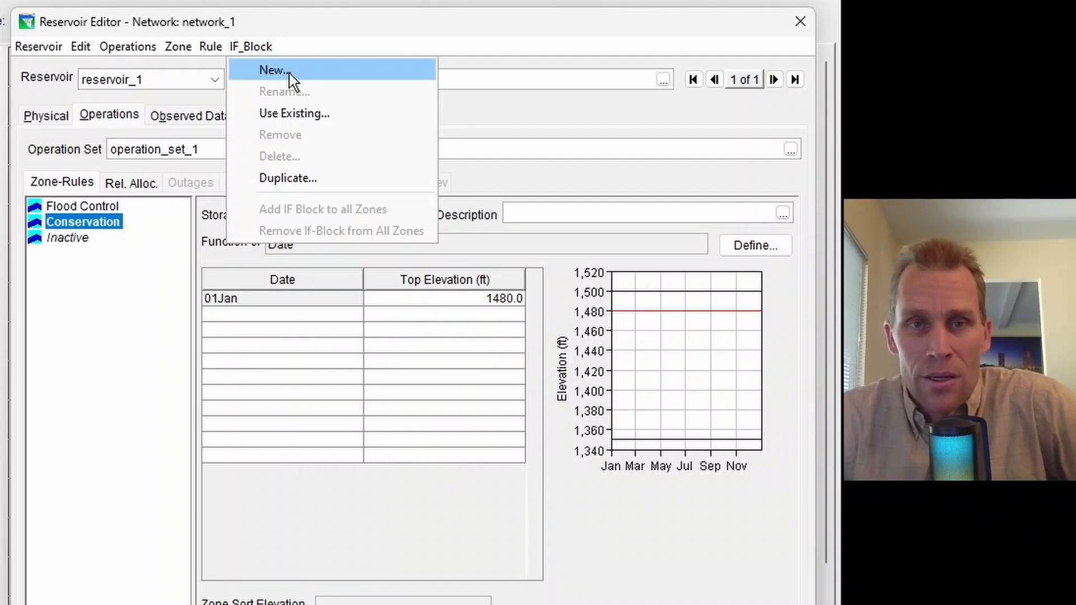
right_click(102, 223)
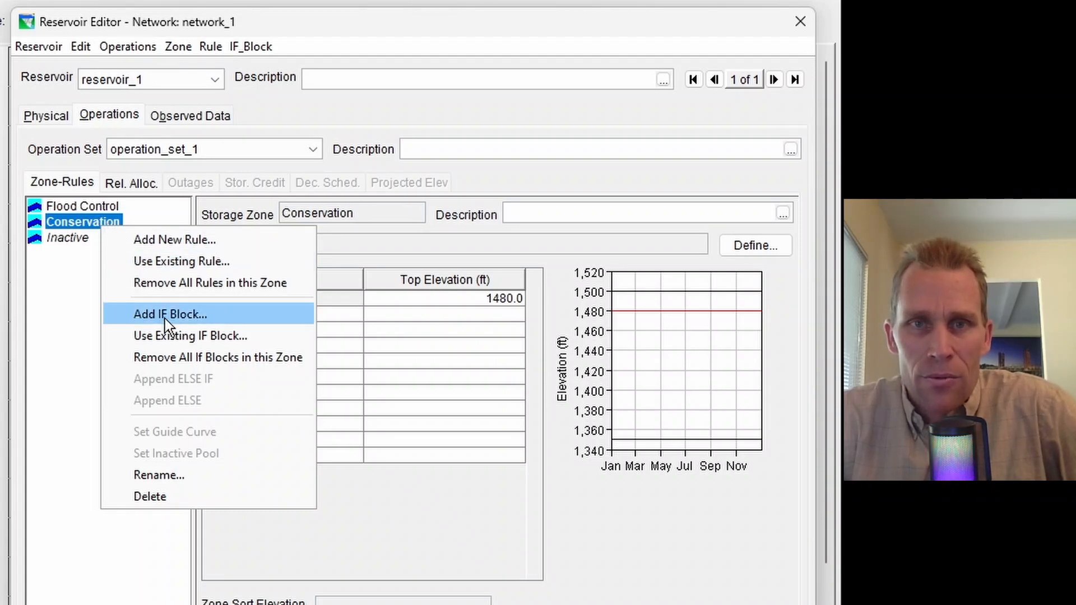
left_click(252, 46)
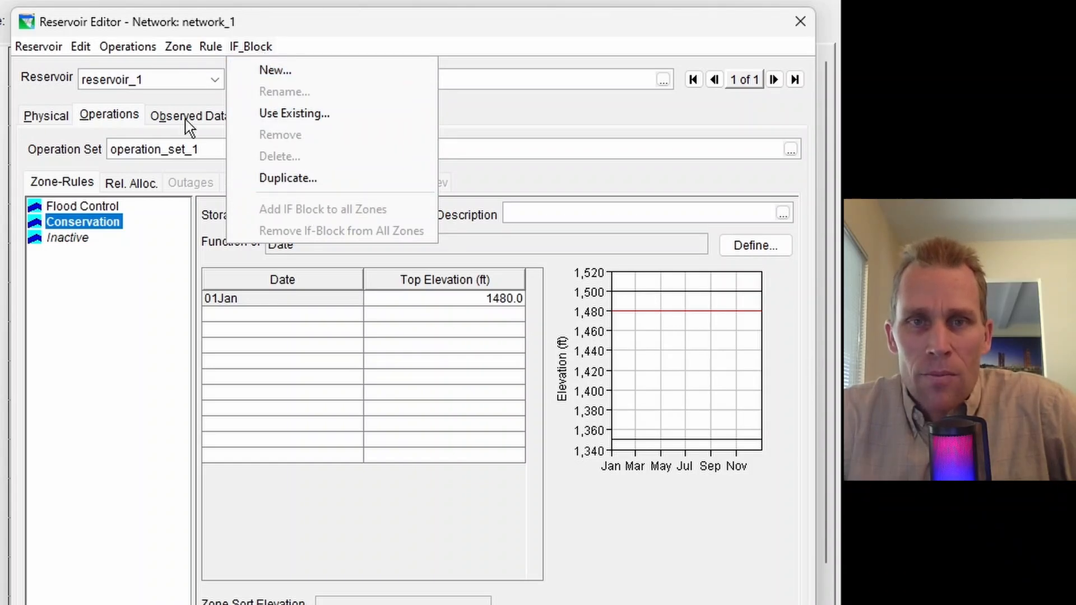
Add an IF block named if_block_name_1 to the Conservation zone
left_click(94, 223)
right_click(95, 223)
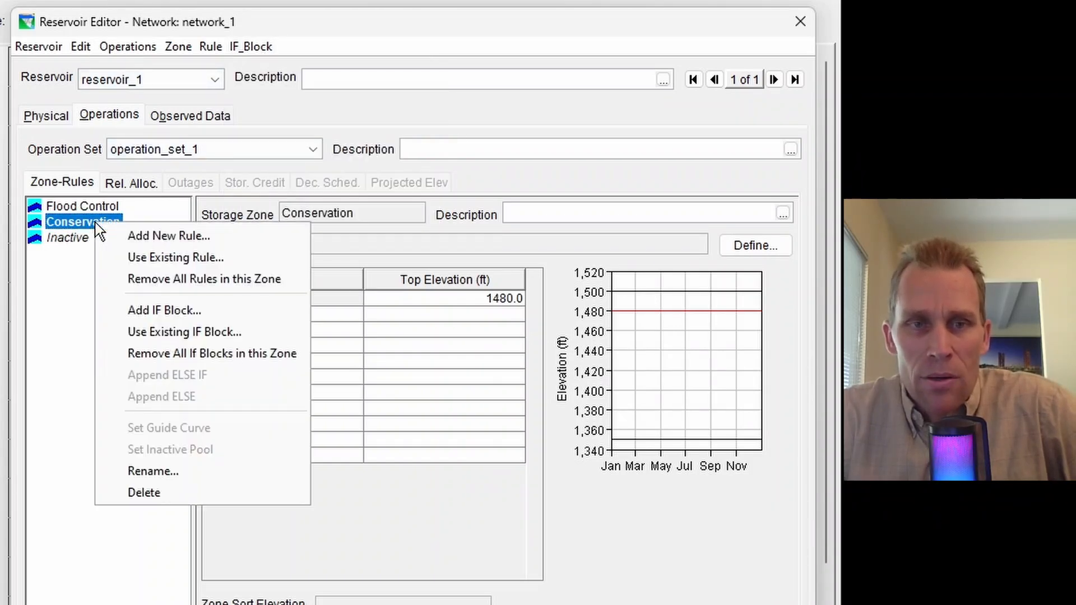
left_click(162, 310)
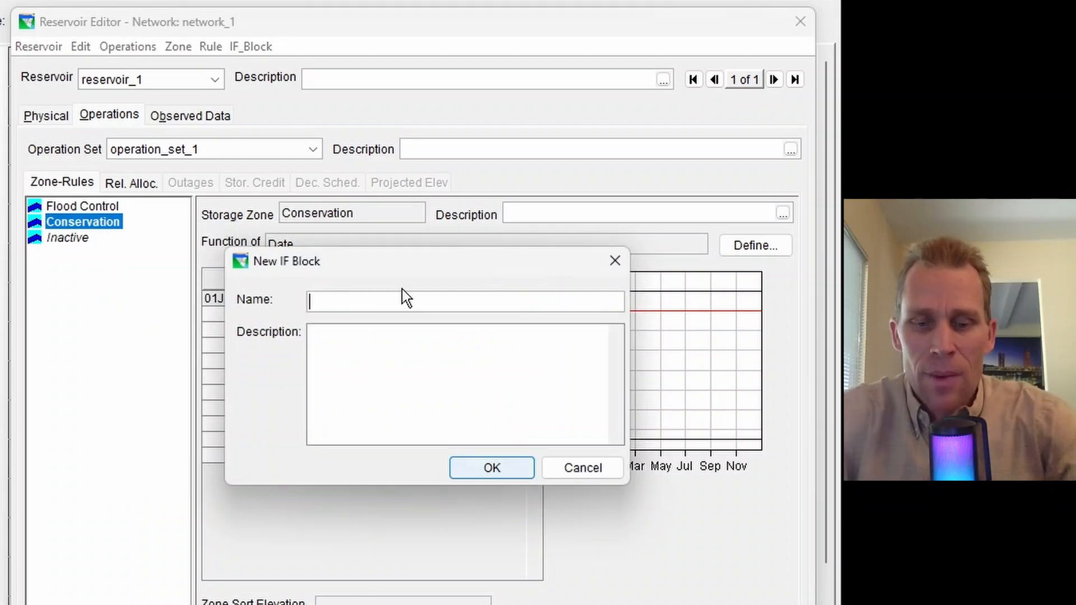
type("if_block_name_1")
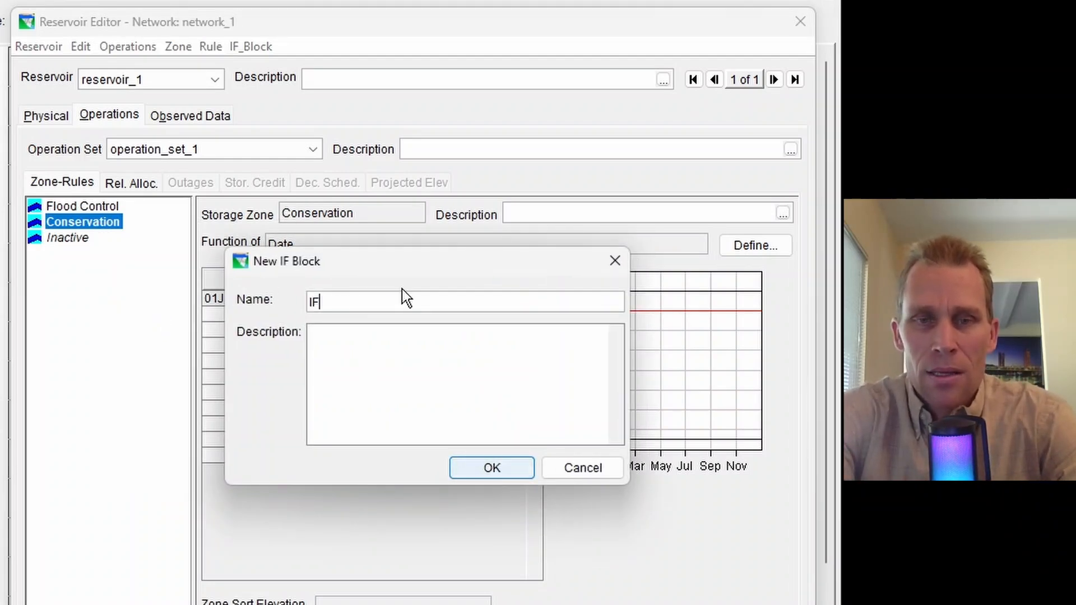
left_click(491, 467)
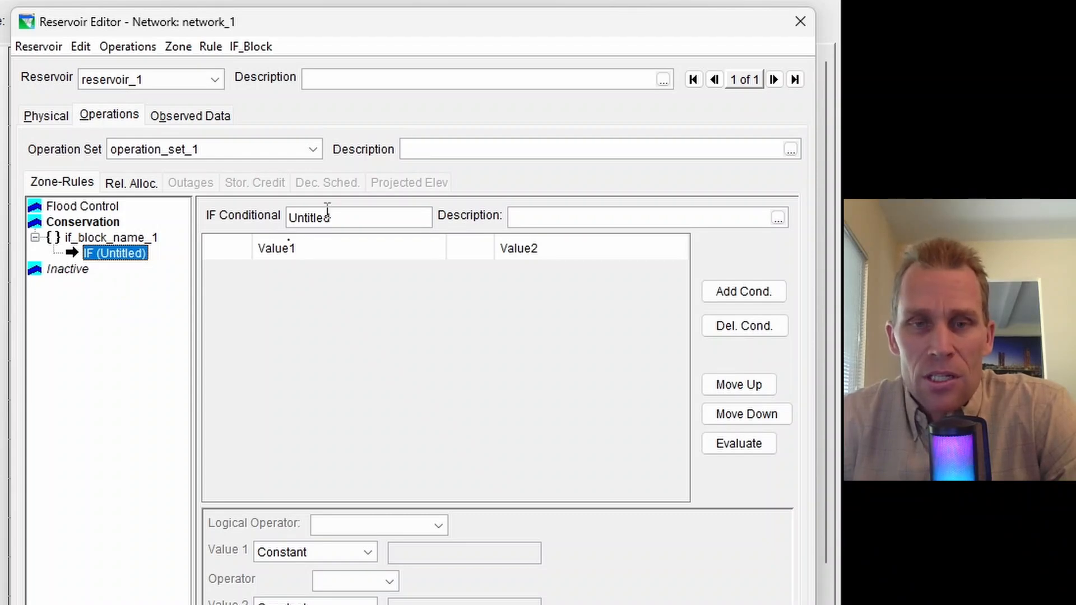
Name the IF conditional if_name_1 and add an empty condition to it
left_click_drag(354, 221, 288, 222)
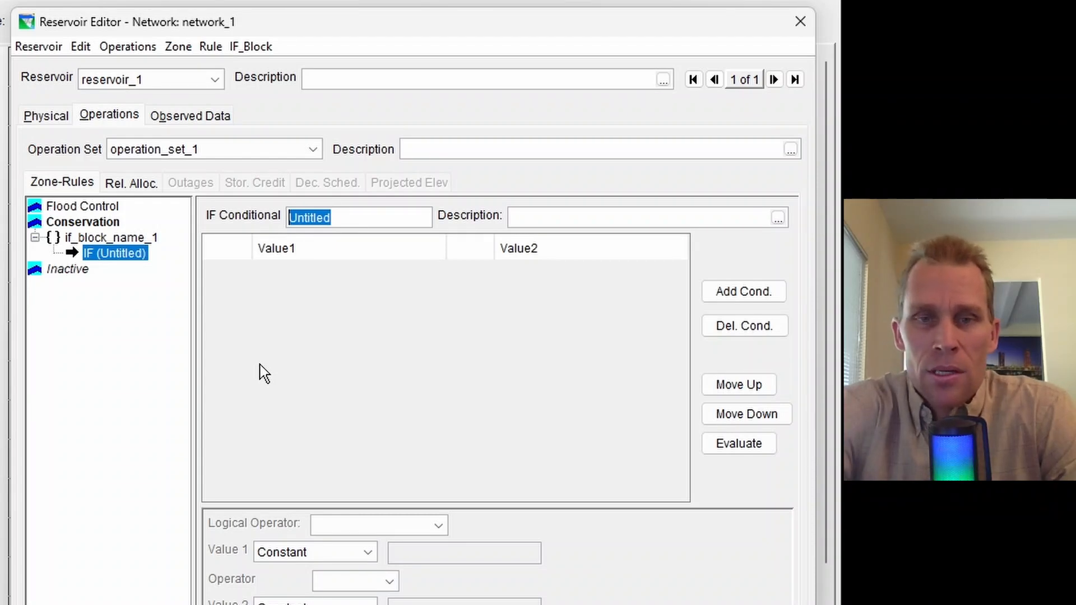
type("if_name_1")
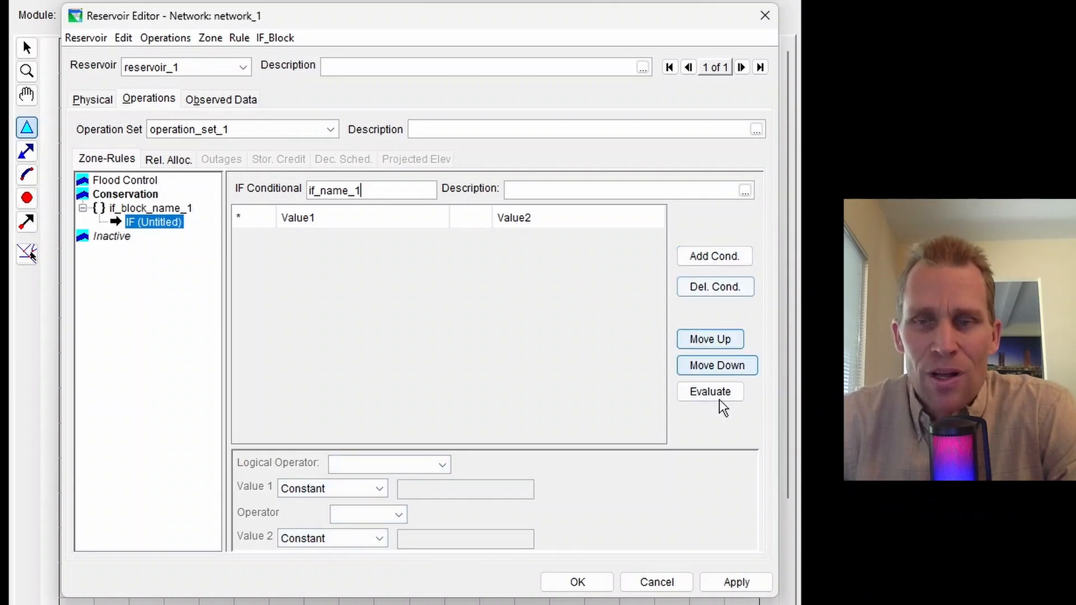
left_click(723, 257)
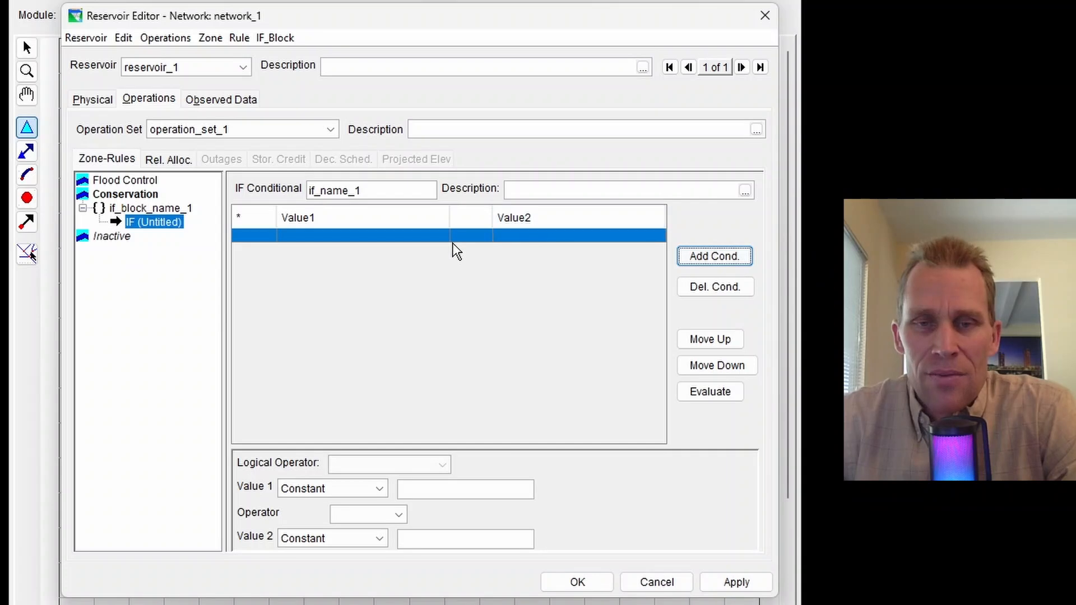
Add a second empty condition to the IF conditional and delete it again
left_click(713, 258)
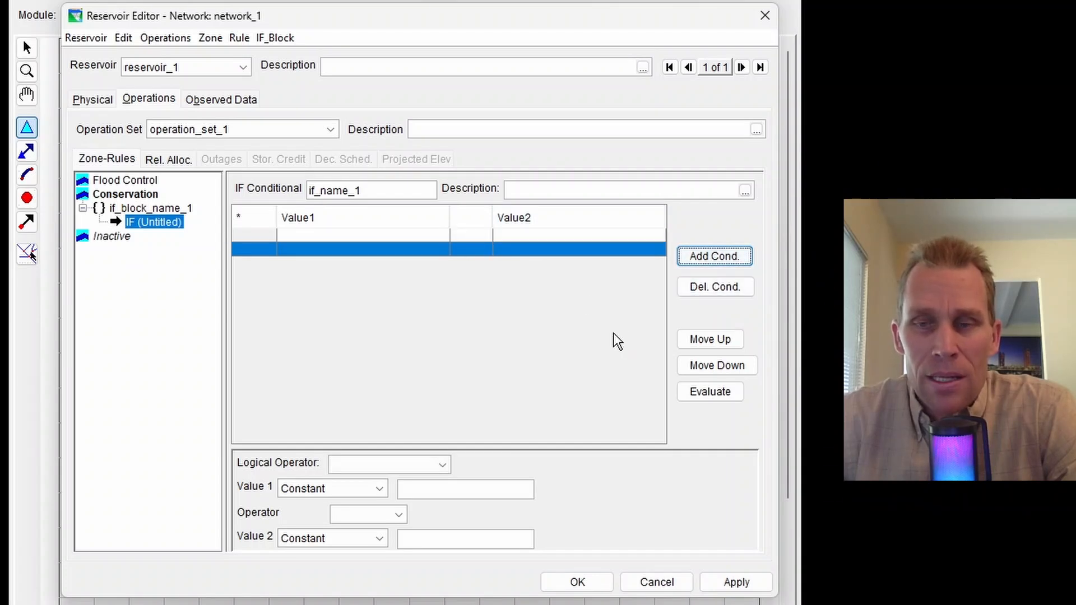
left_click(416, 240)
left_click(413, 250)
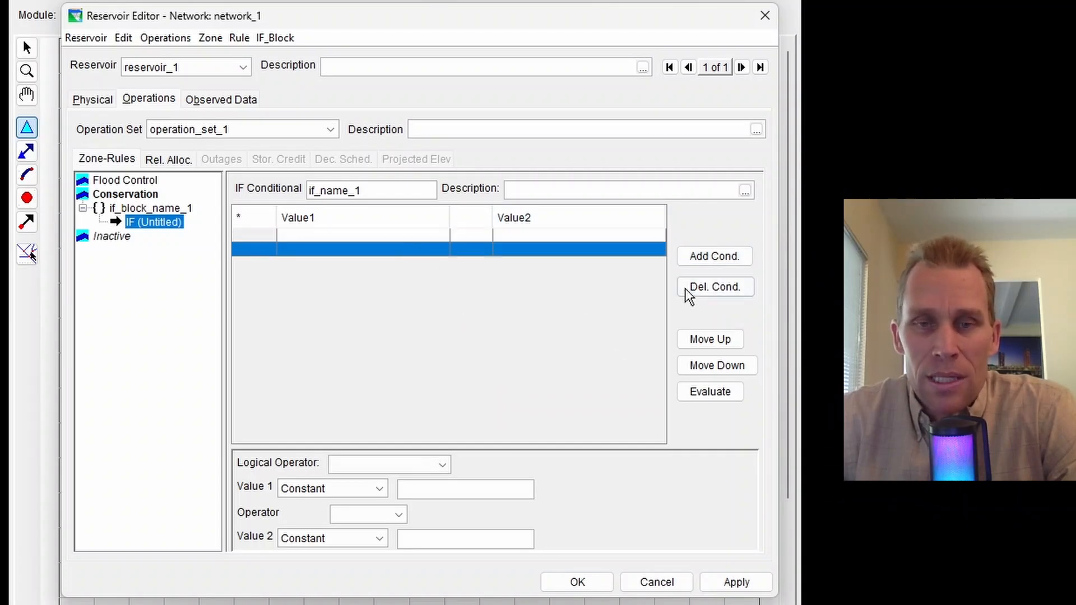
left_click(724, 297)
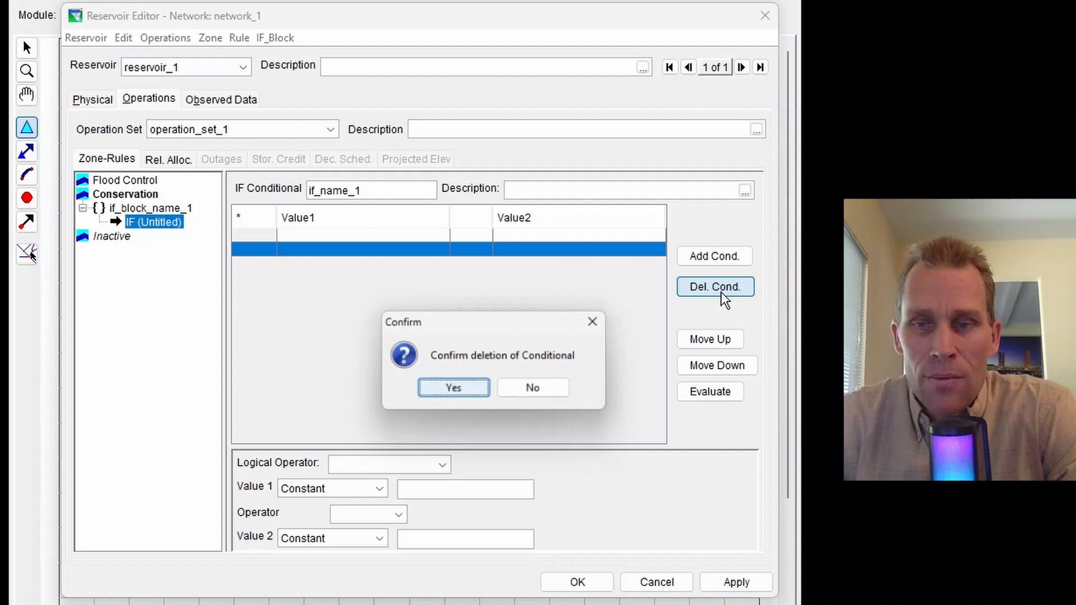
left_click(474, 391)
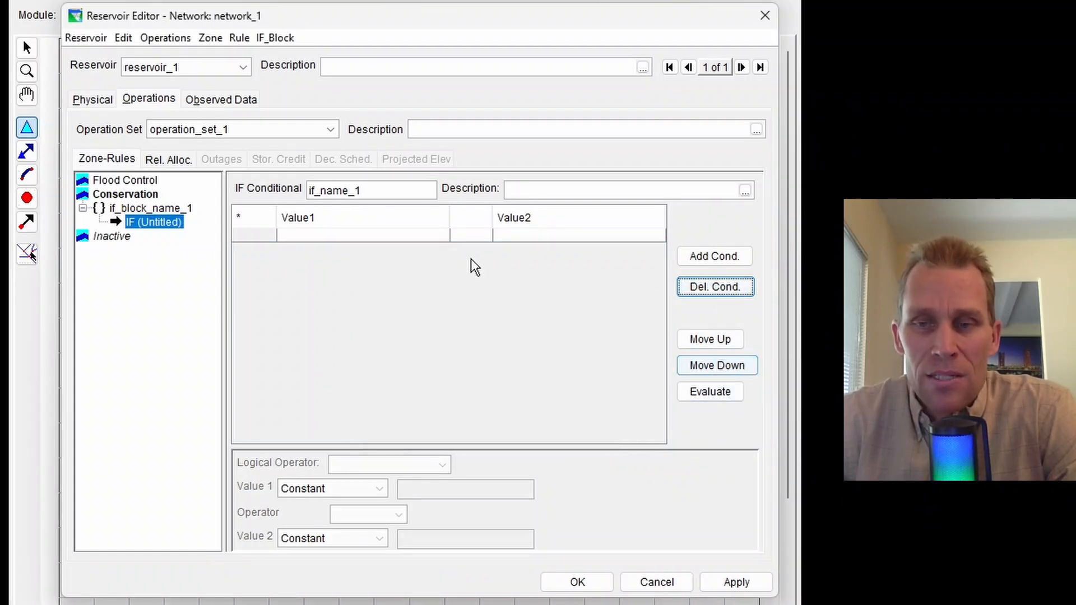
Set the condition's first value to Current Time Step and its operator to greater than (>)
left_click(432, 238)
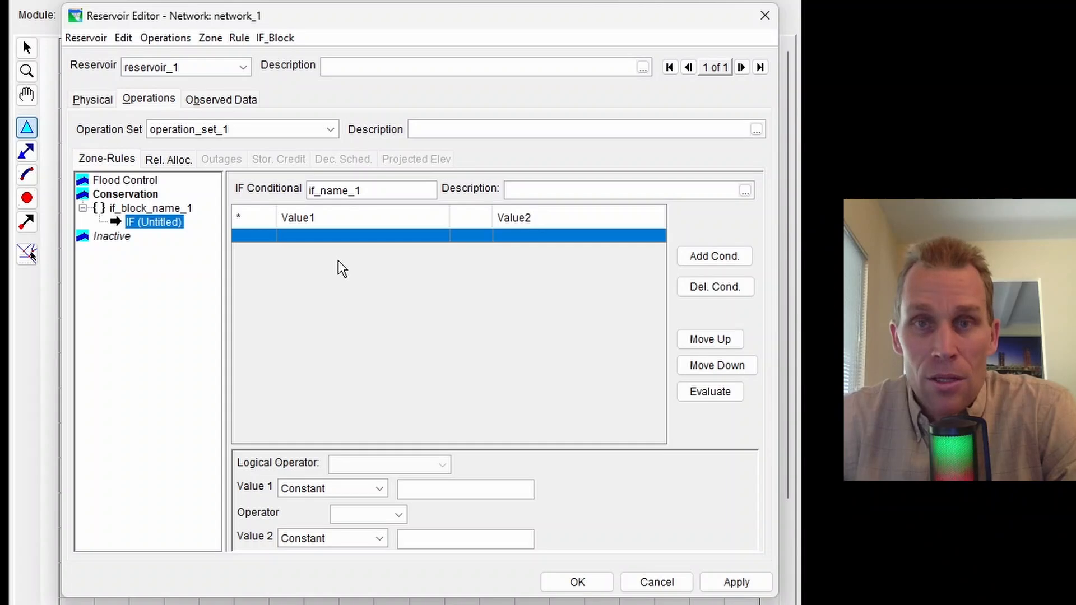
left_click(365, 489)
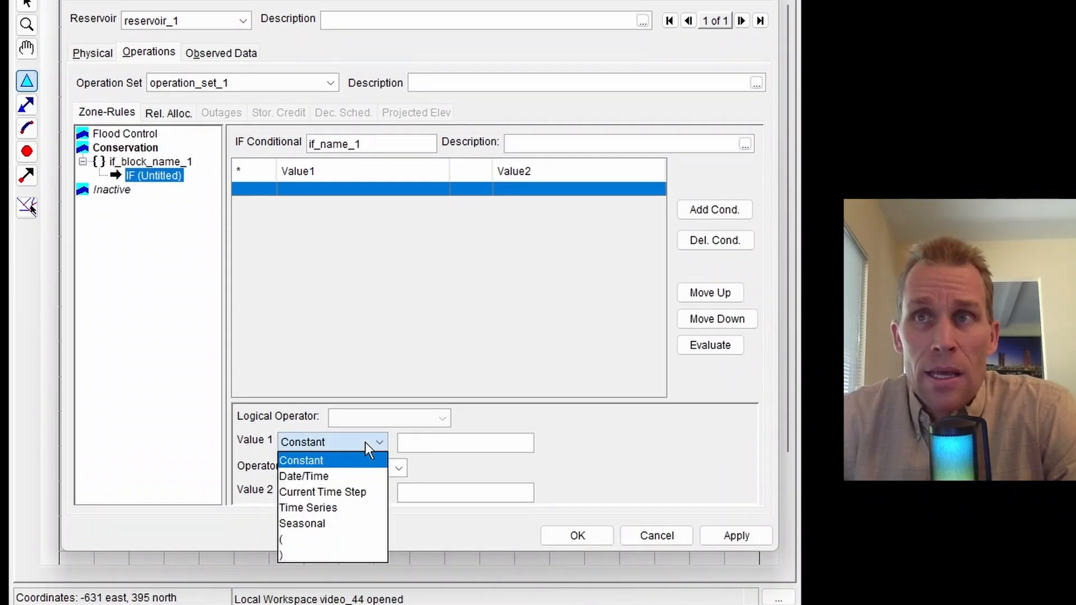
left_click(331, 492)
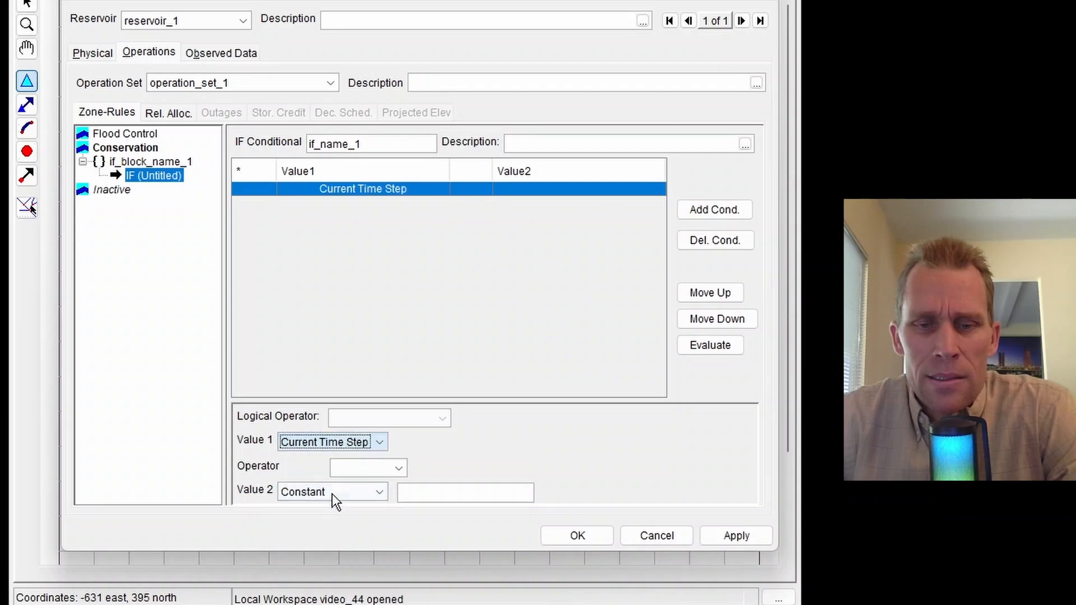
left_click(369, 468)
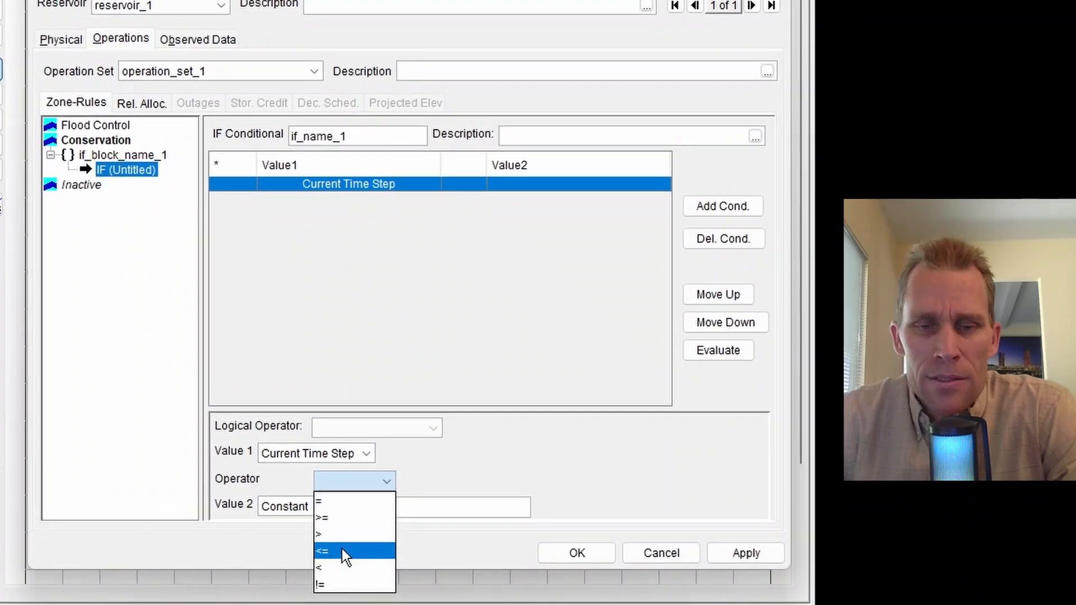
left_click(341, 535)
Set the condition's second value to the date/time 15JUN2024 at 2400 and apply the changes
left_click(352, 491)
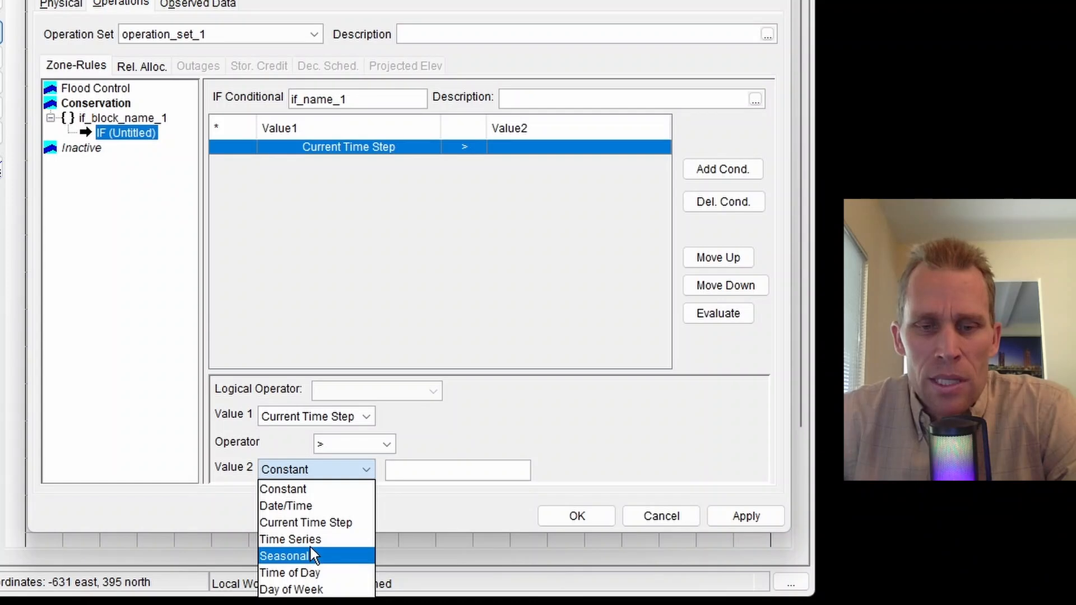
left_click(311, 507)
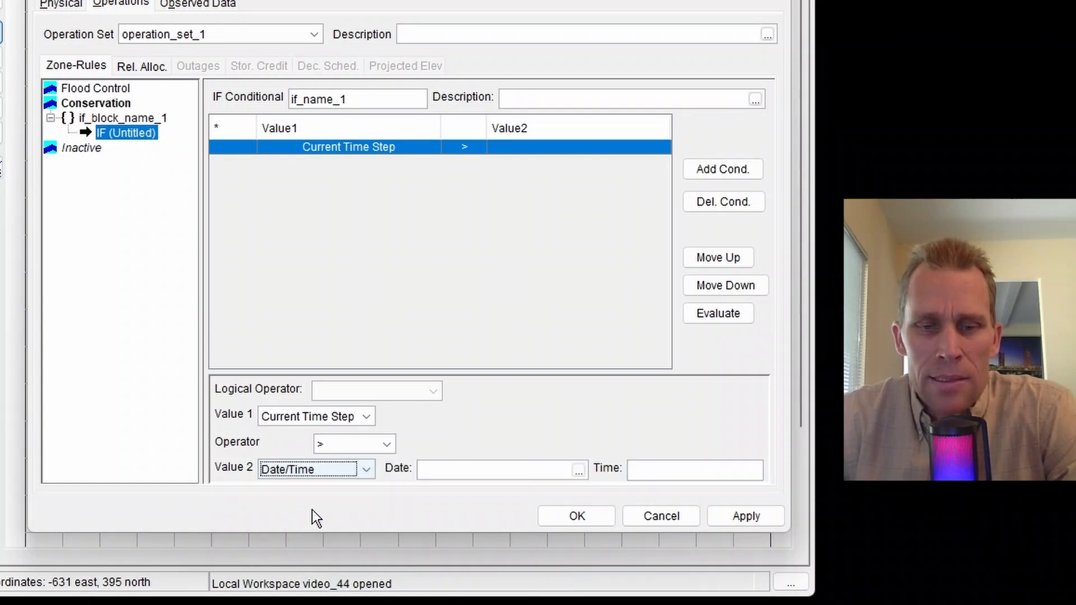
left_click(438, 474)
type("15JUN2024")
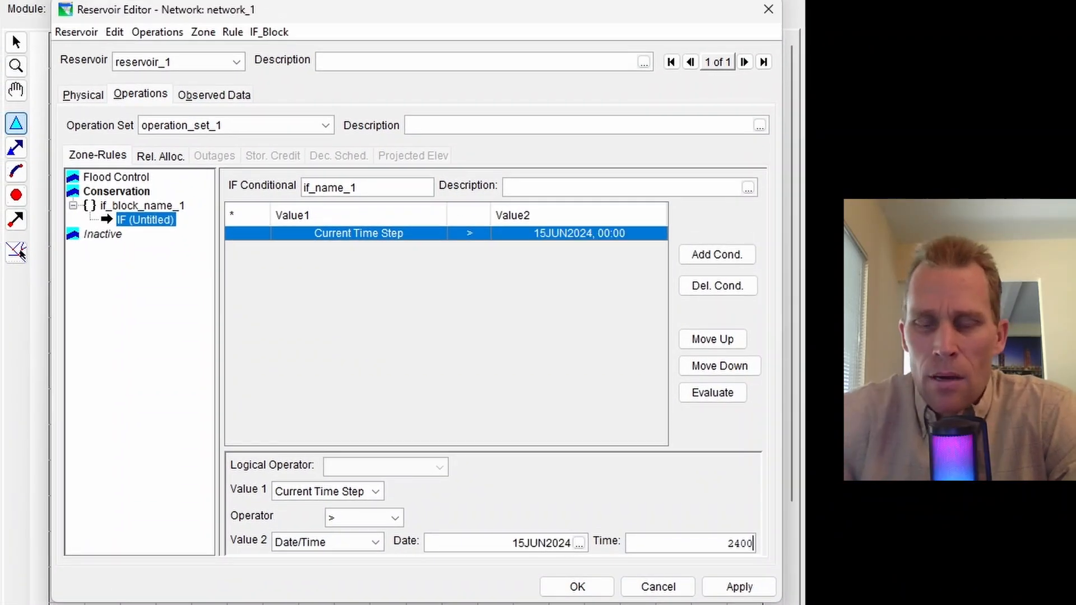
left_click(734, 588)
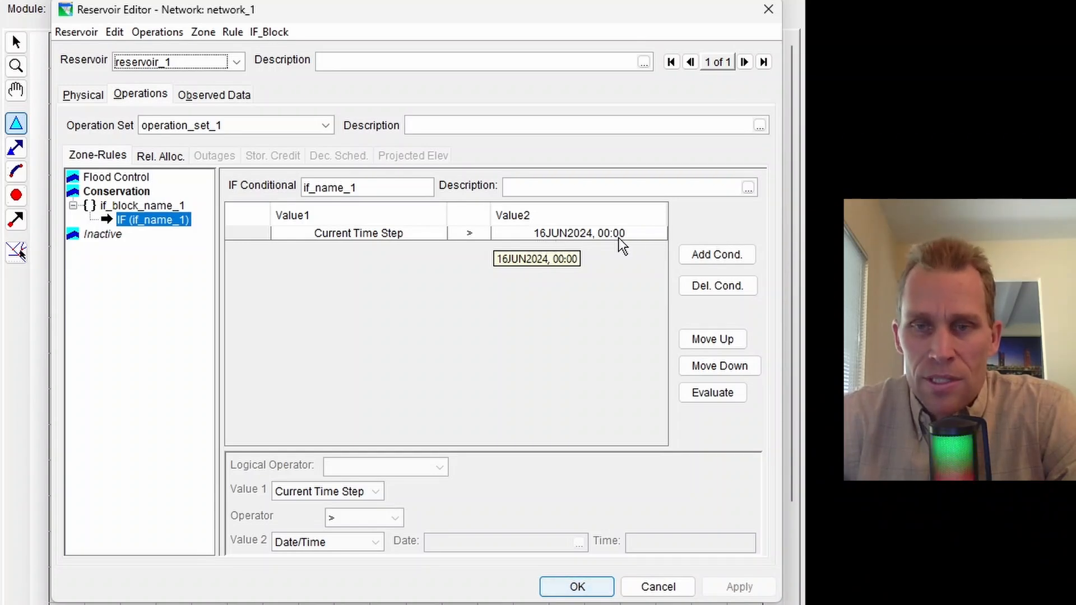
Rename the IF conditional to "dt > june 15th" and apply the change
left_click(517, 237)
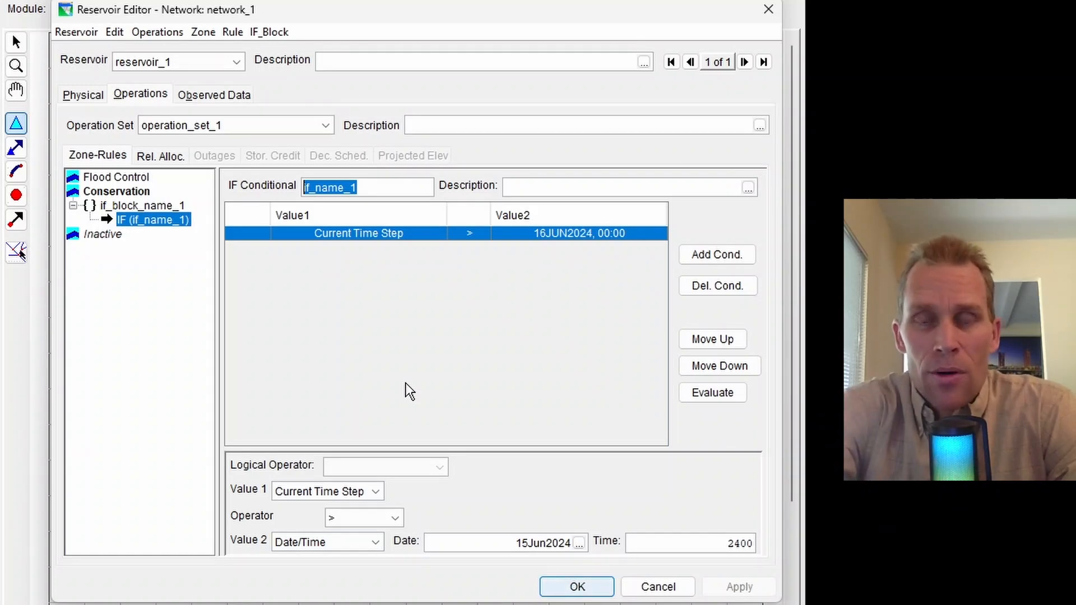
key("BackSpace")
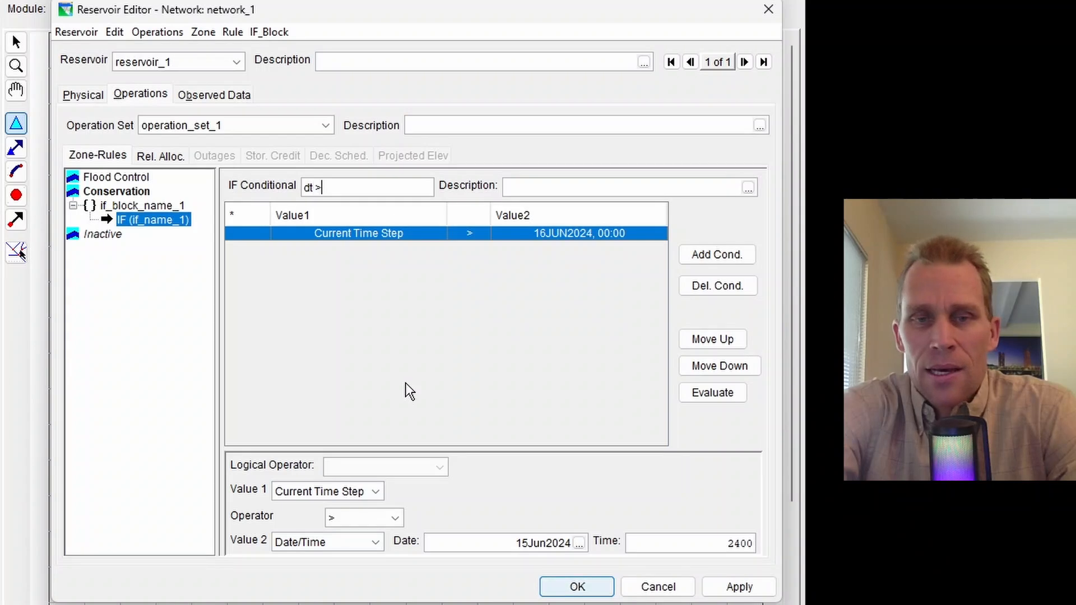
type("dt > june 15th")
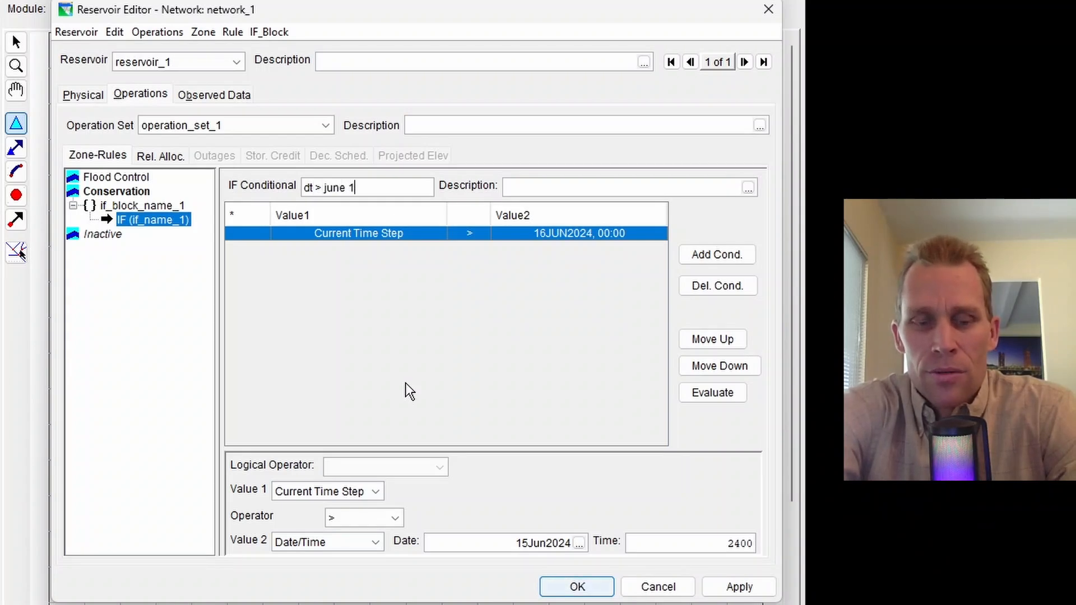
left_click(734, 586)
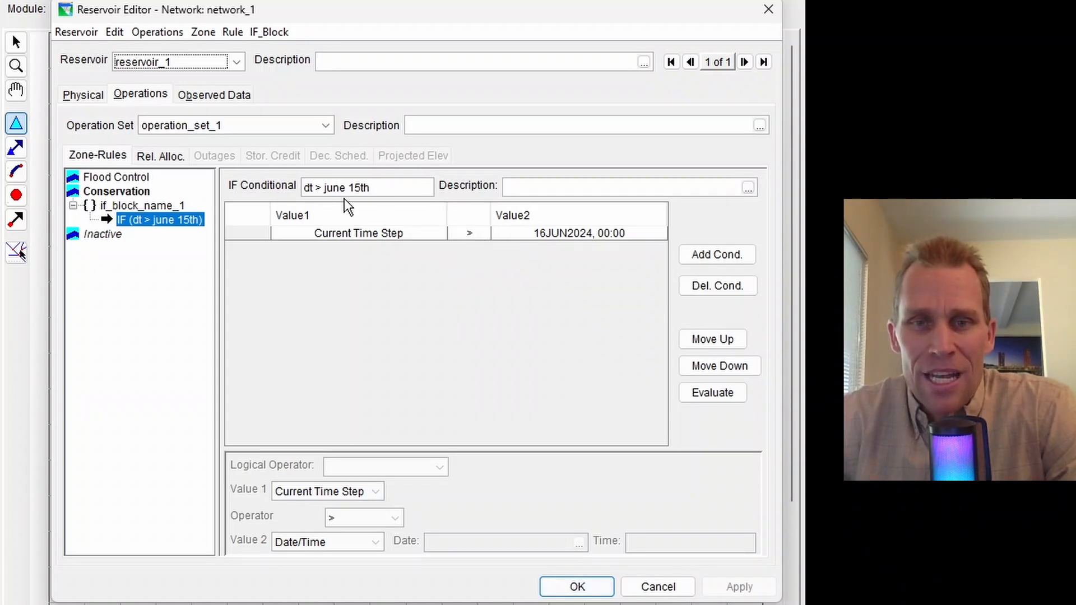
Add a new rule named rule1 under the IF conditional, operating release from reservoir_1 with the Release Function type
right_click(160, 224)
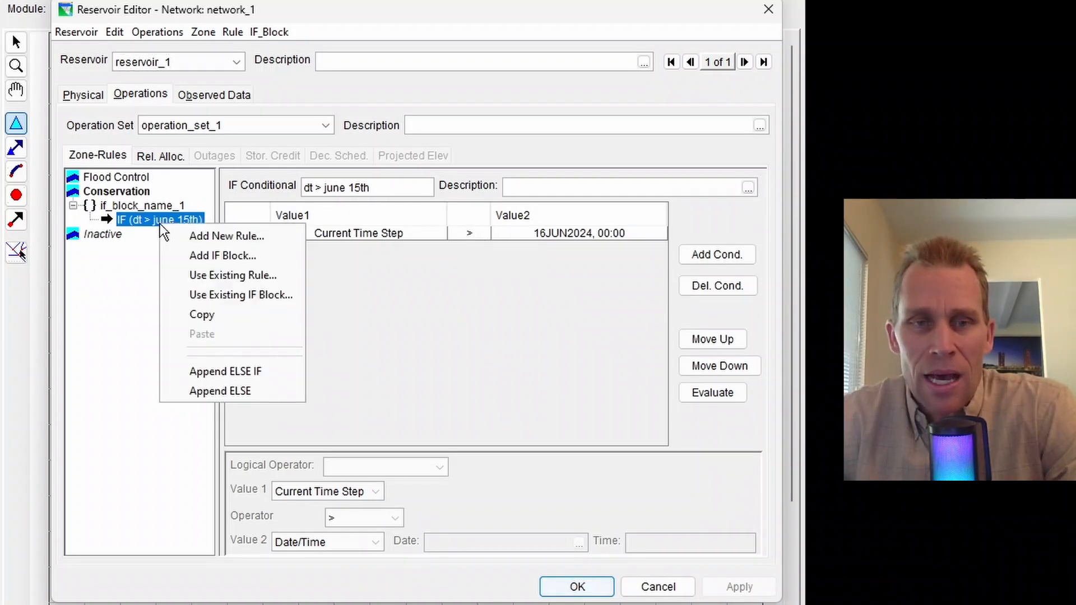
left_click(187, 234)
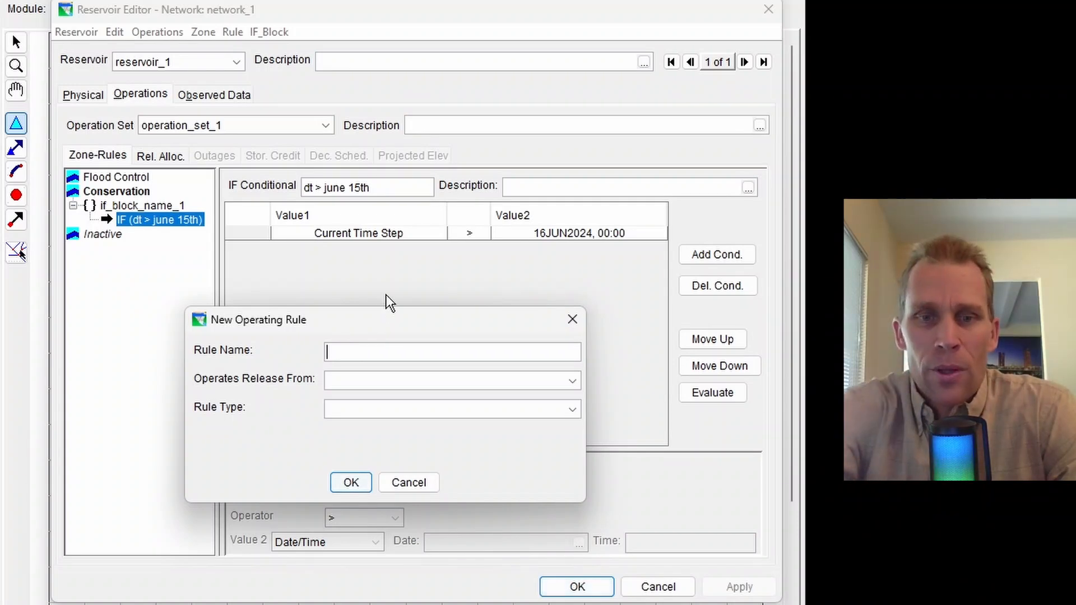
type("rule1")
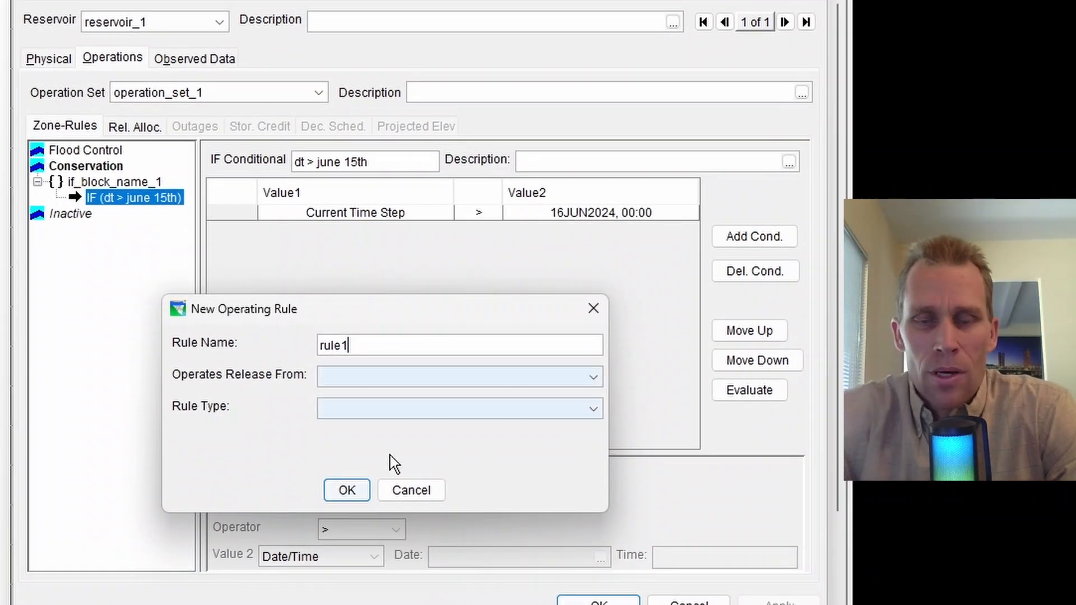
left_click(358, 383)
left_click(362, 402)
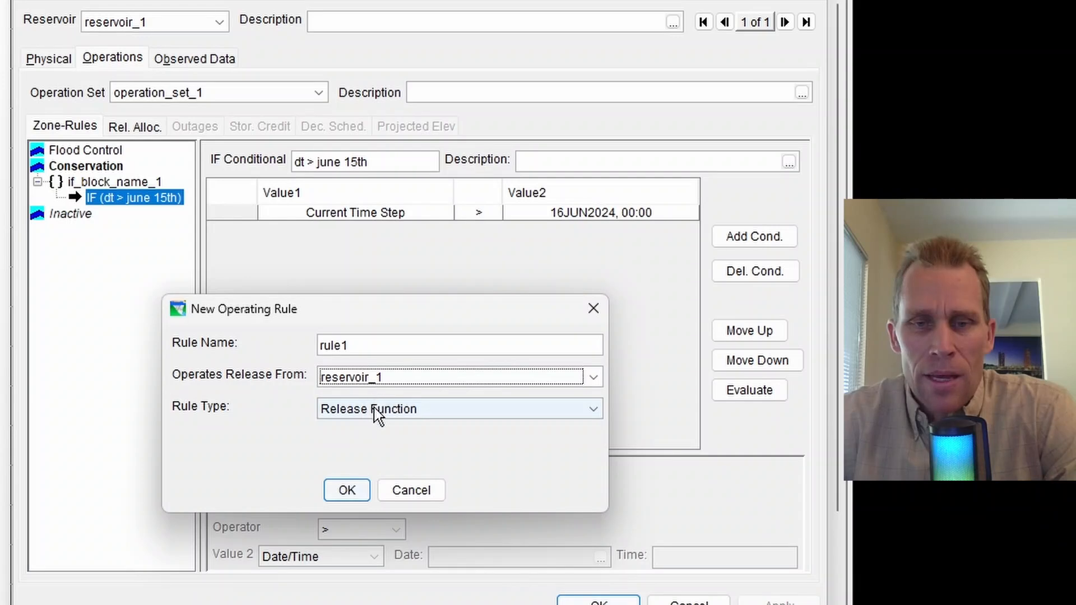
left_click(374, 412)
left_click(376, 426)
left_click(350, 491)
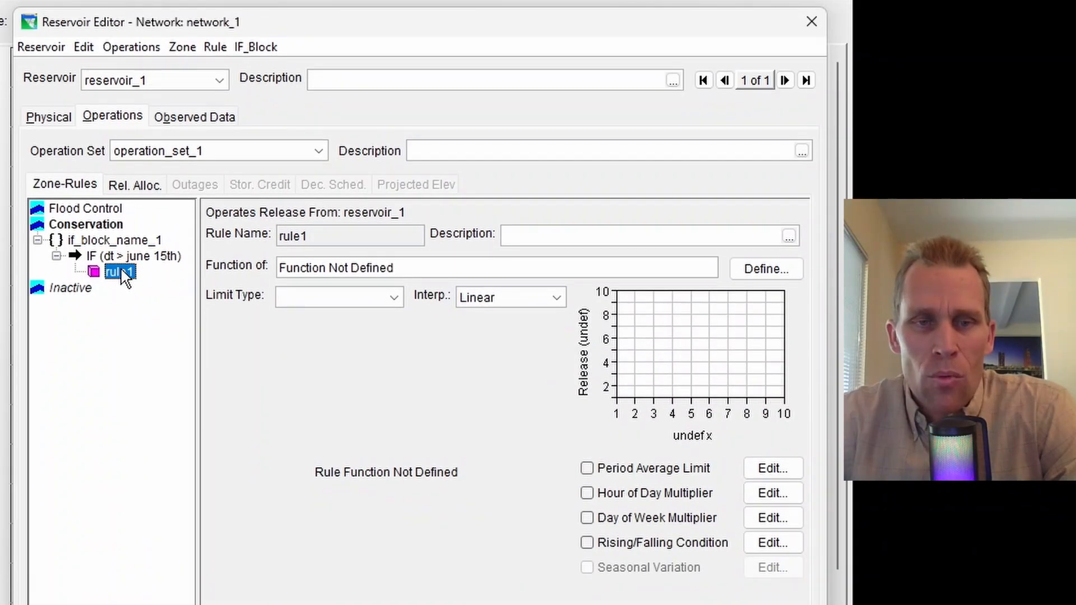
left_click(117, 259)
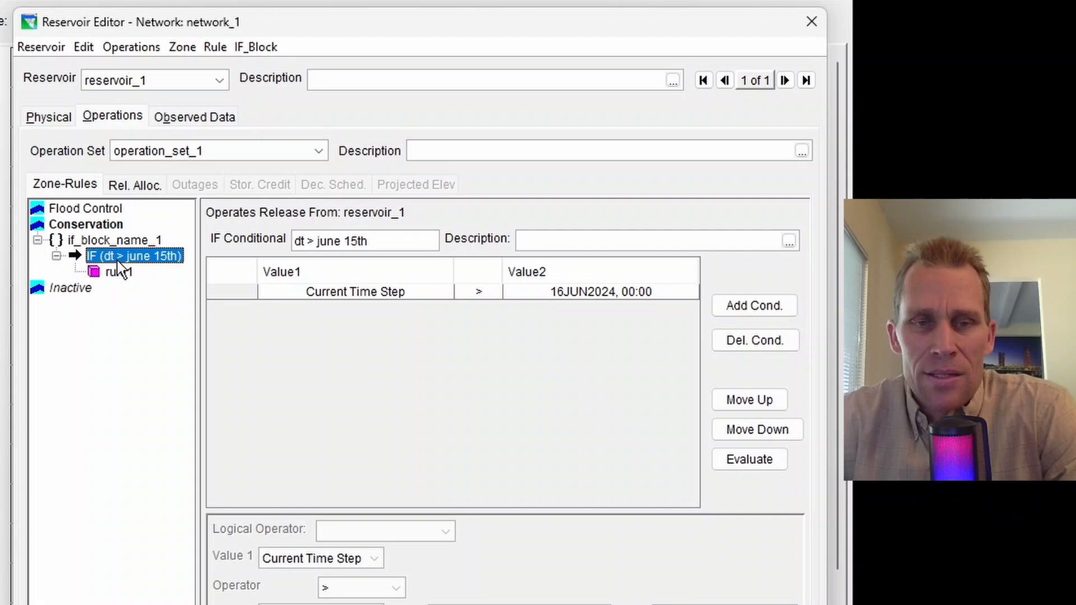
left_click(123, 275)
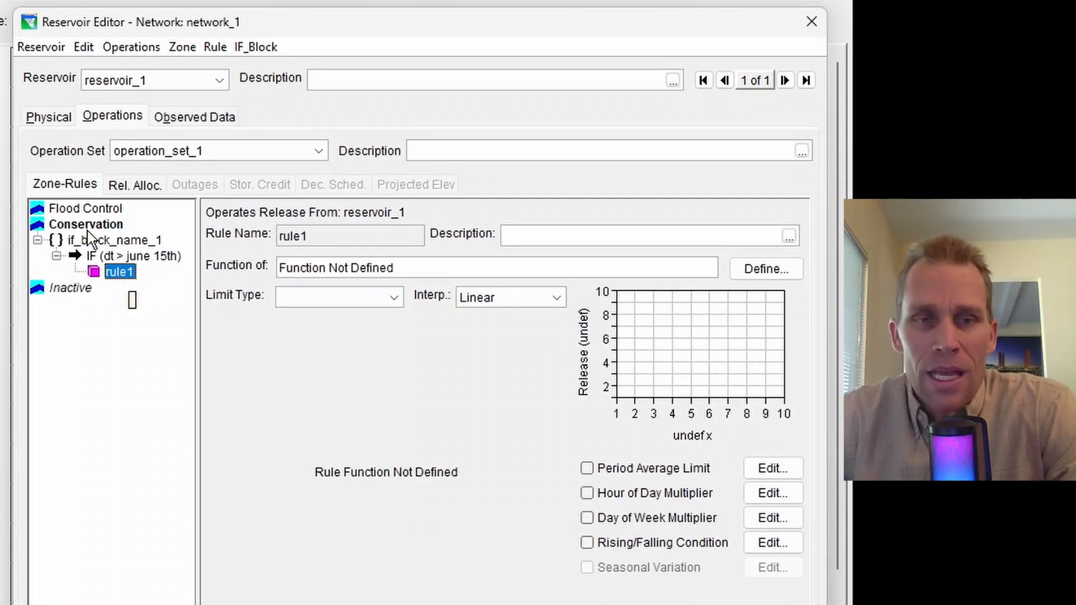
Add a second condition to the IF conditional and join it to the first with the logical operator AND
left_click(113, 258)
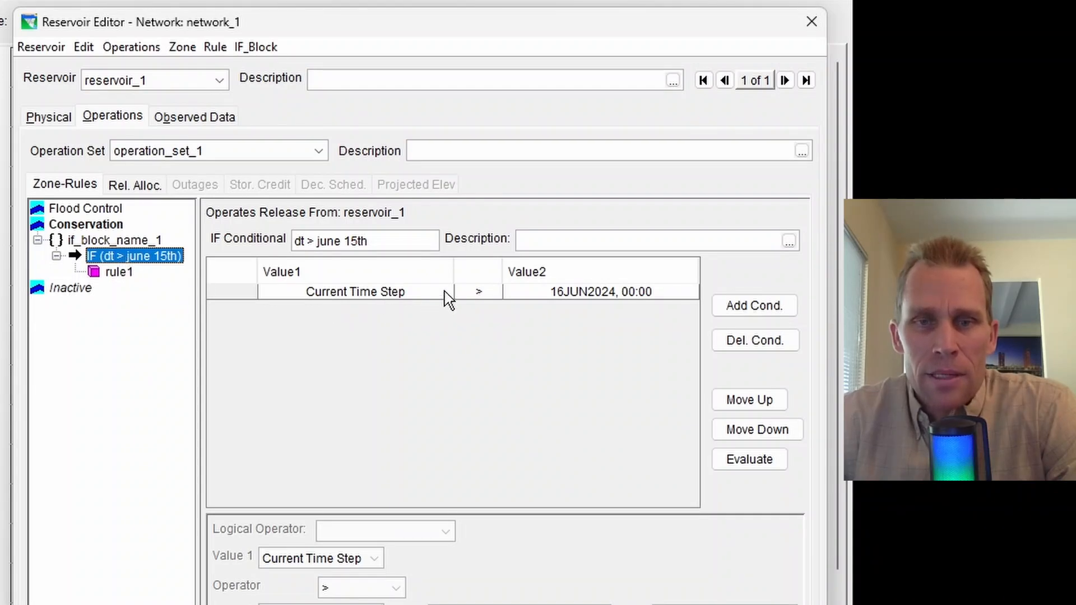
left_click(576, 292)
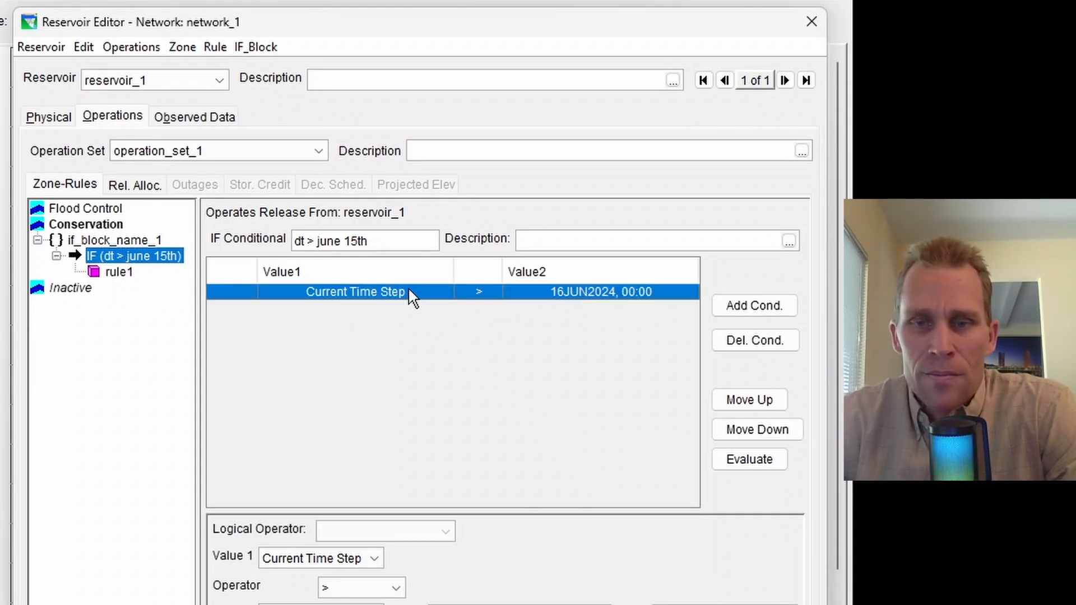
left_click(752, 317)
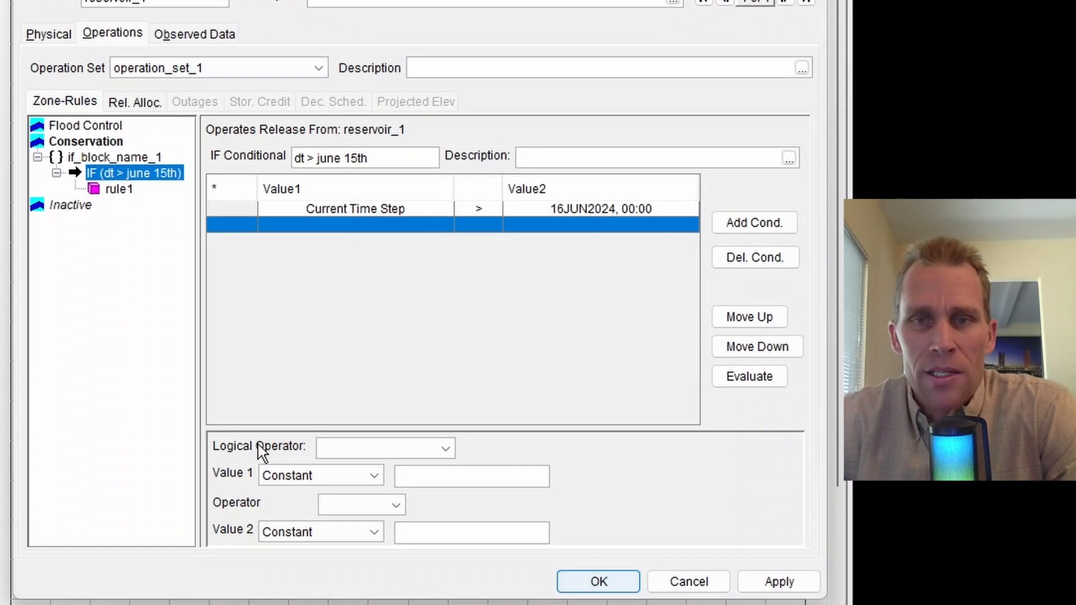
left_click(446, 448)
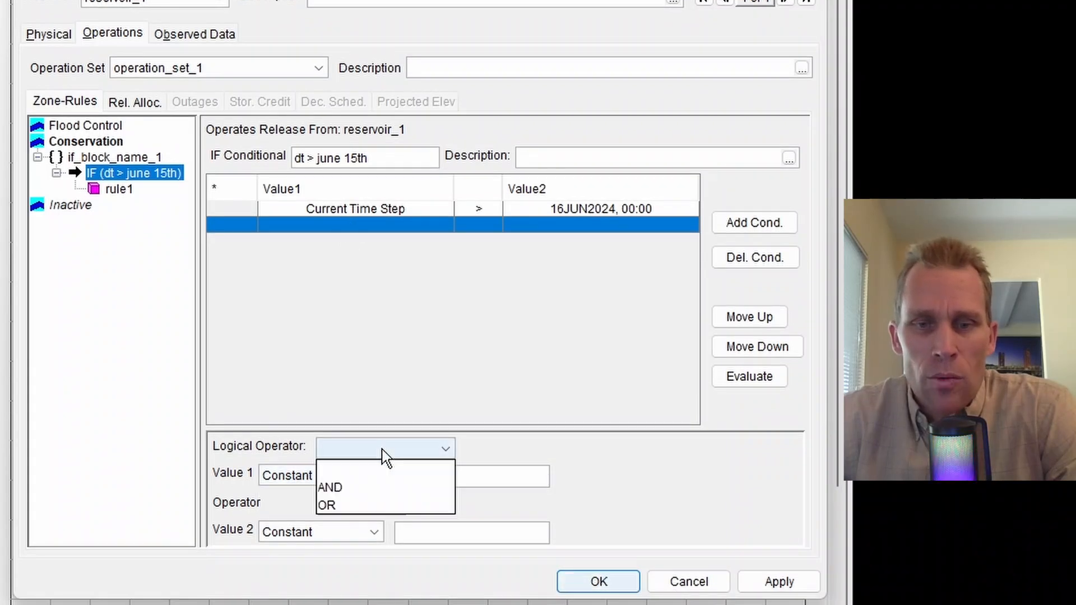
left_click(348, 496)
Set the second condition's first value to a time series using the model variable reservoir_1-Pool Elevation
left_click(348, 478)
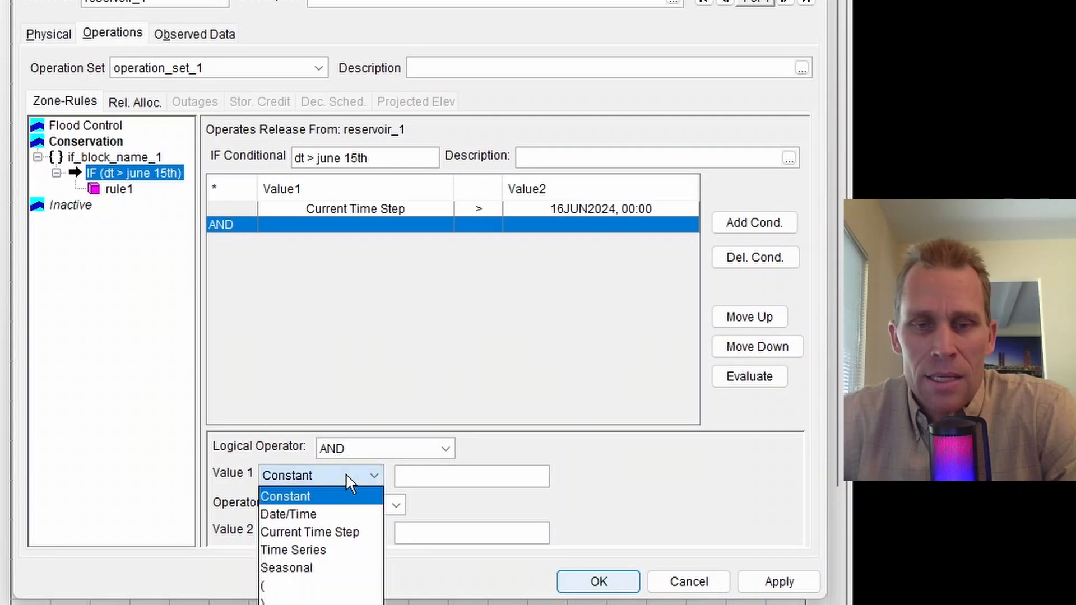
left_click(330, 550)
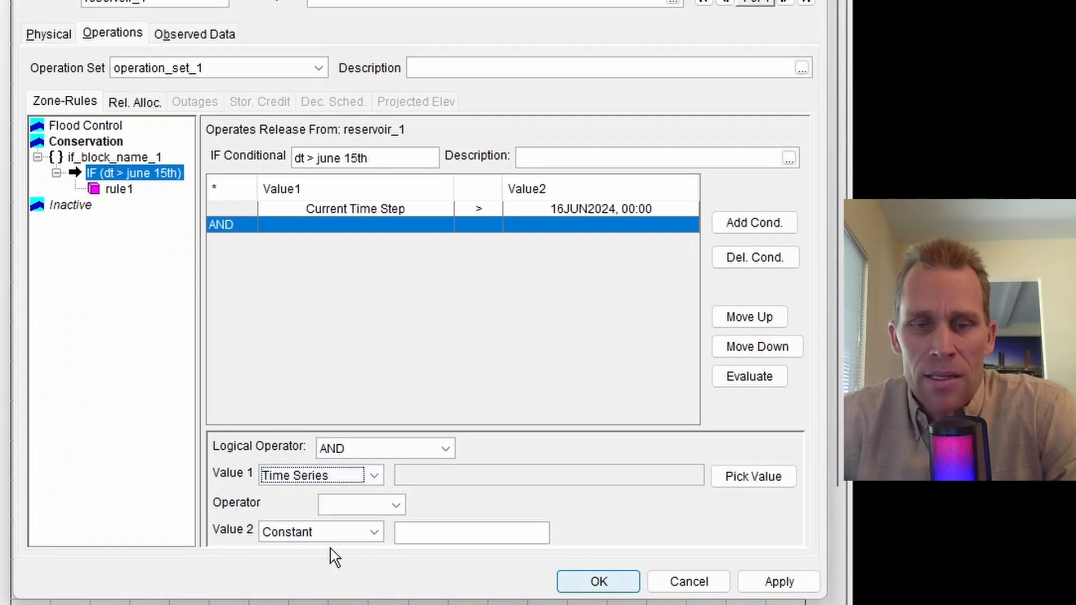
left_click(766, 480)
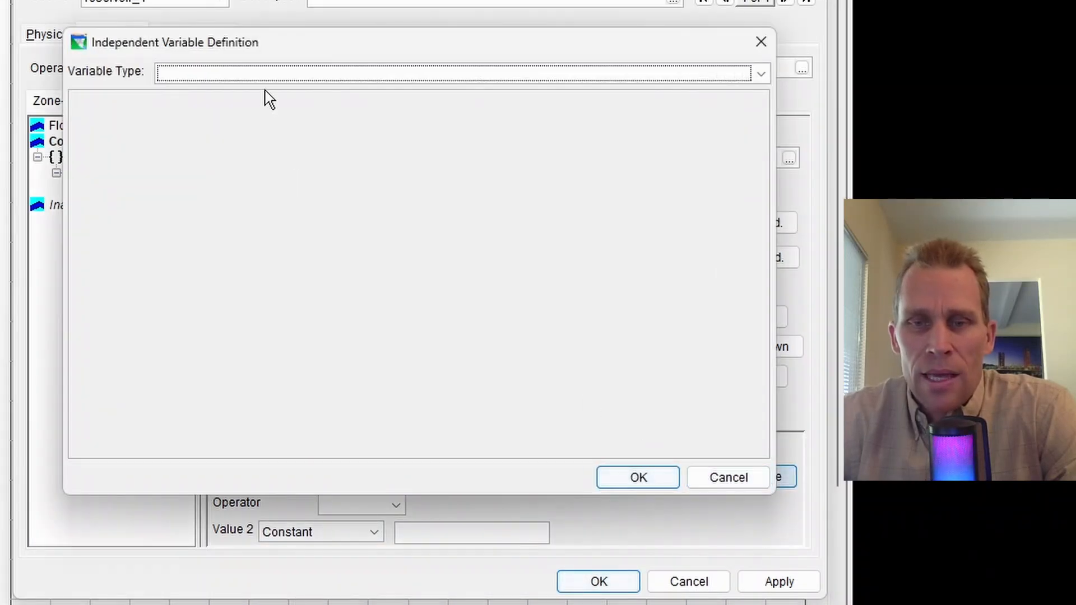
left_click(268, 74)
left_click(261, 111)
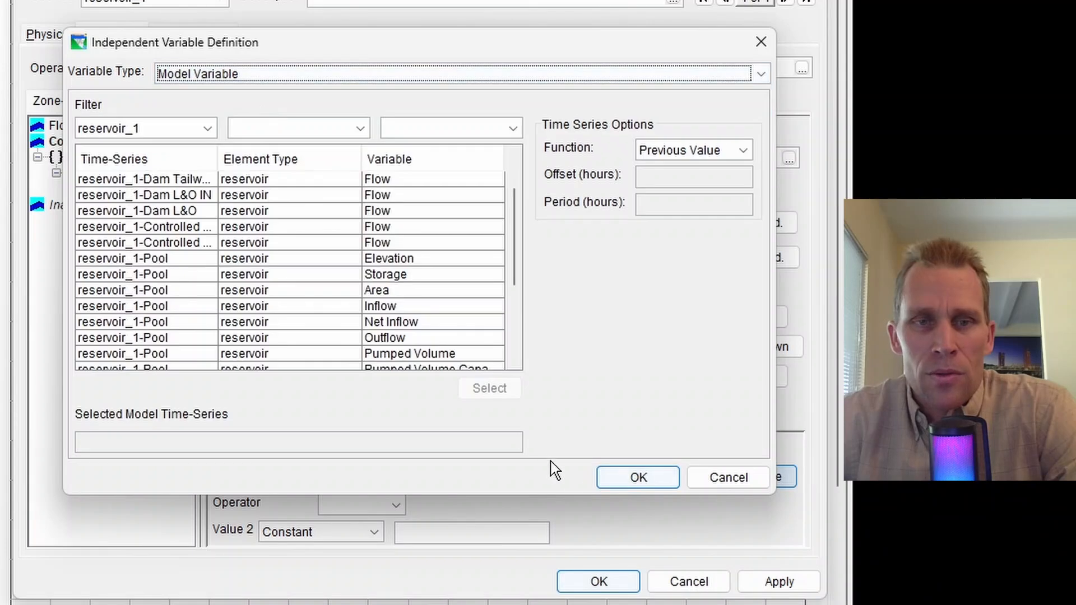
scroll(249, 261, "down", 1)
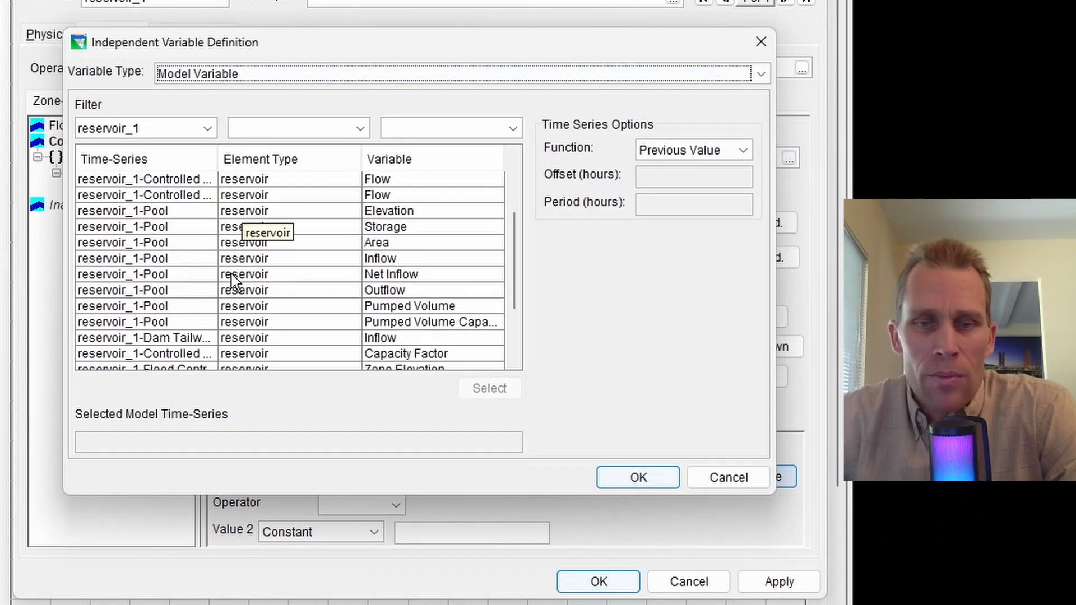
left_click(362, 213)
left_click(480, 389)
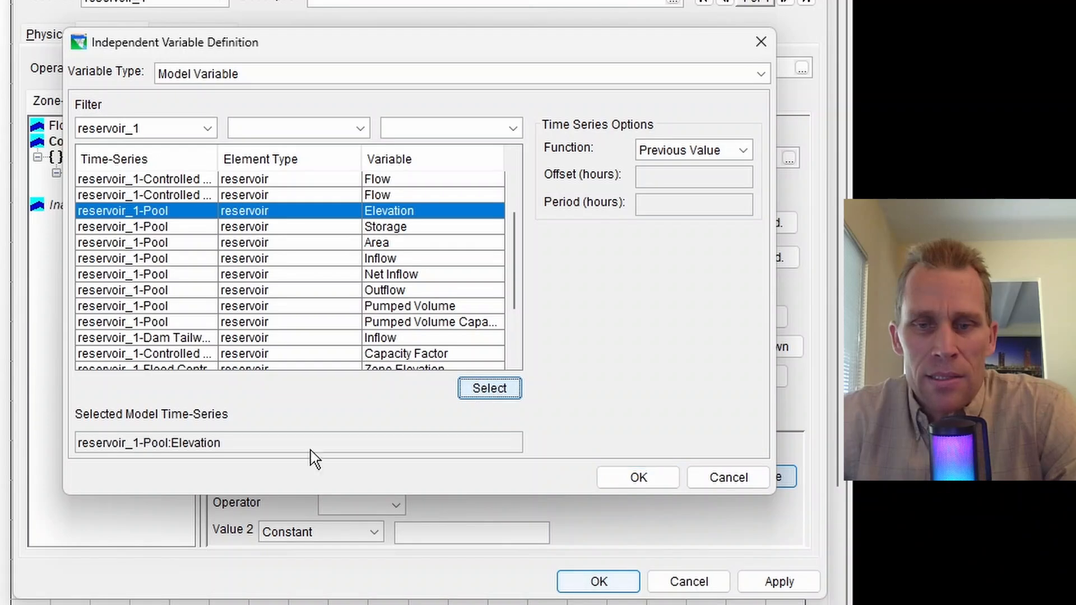
left_click(634, 477)
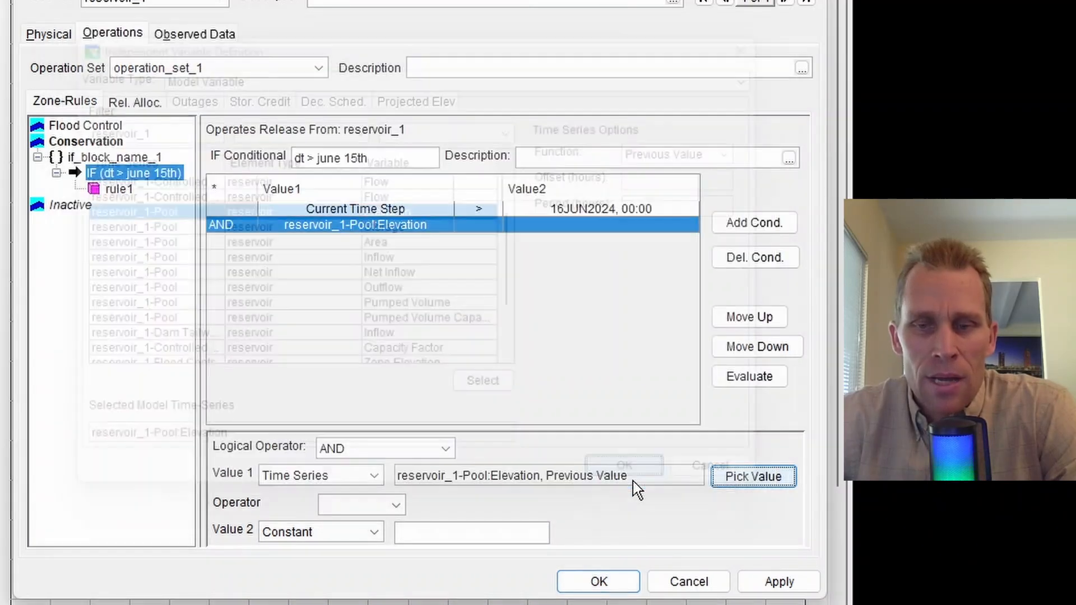
Set the second condition's operator to greater than (>) and its second value to the constant 1490, and apply the changes
left_click(370, 506)
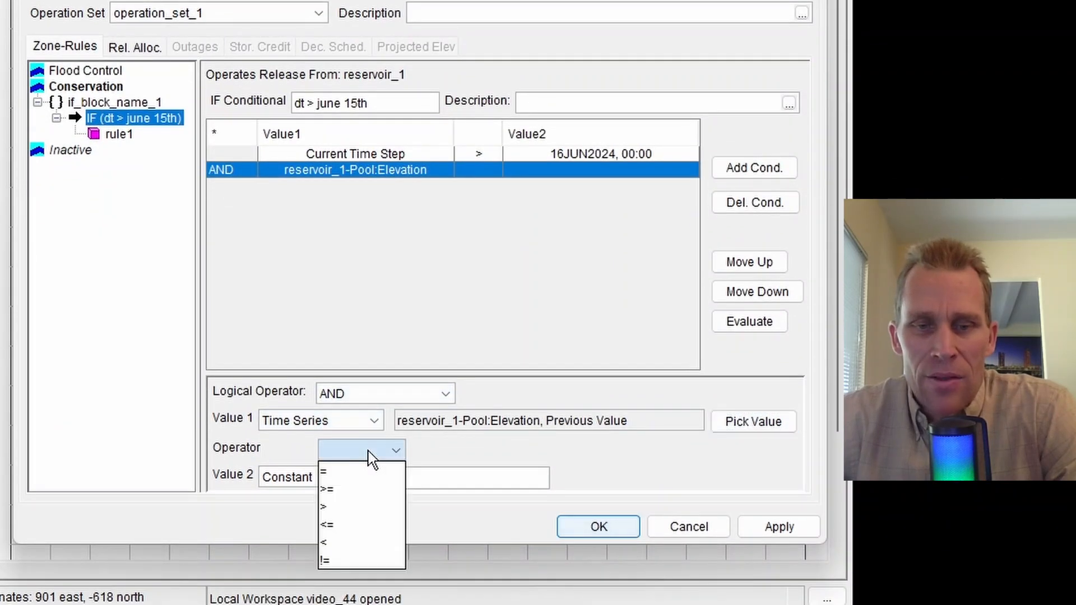
left_click(340, 506)
left_click(410, 481)
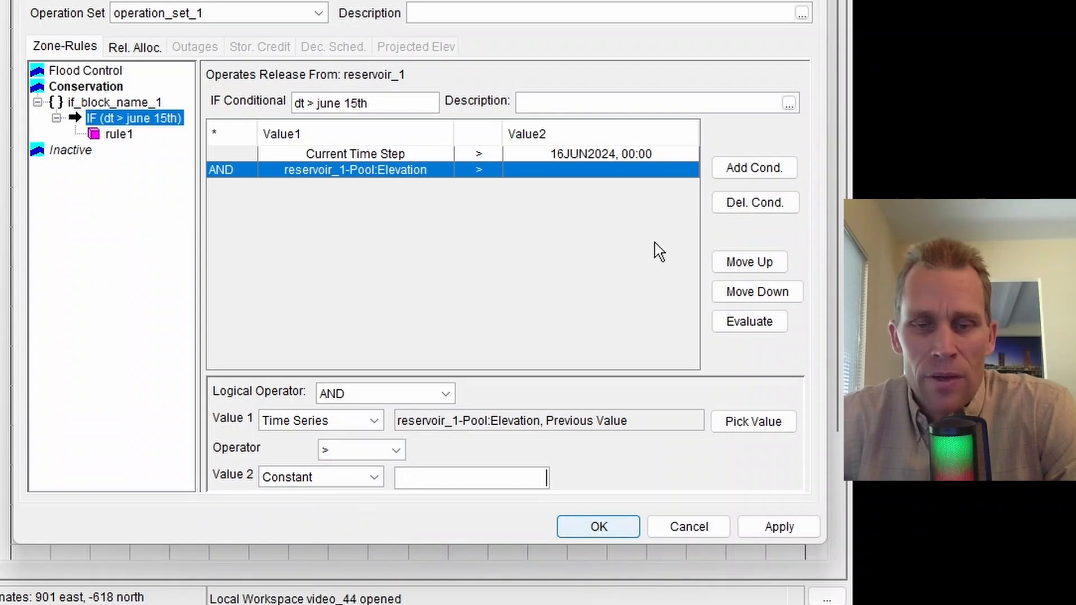
type("1490")
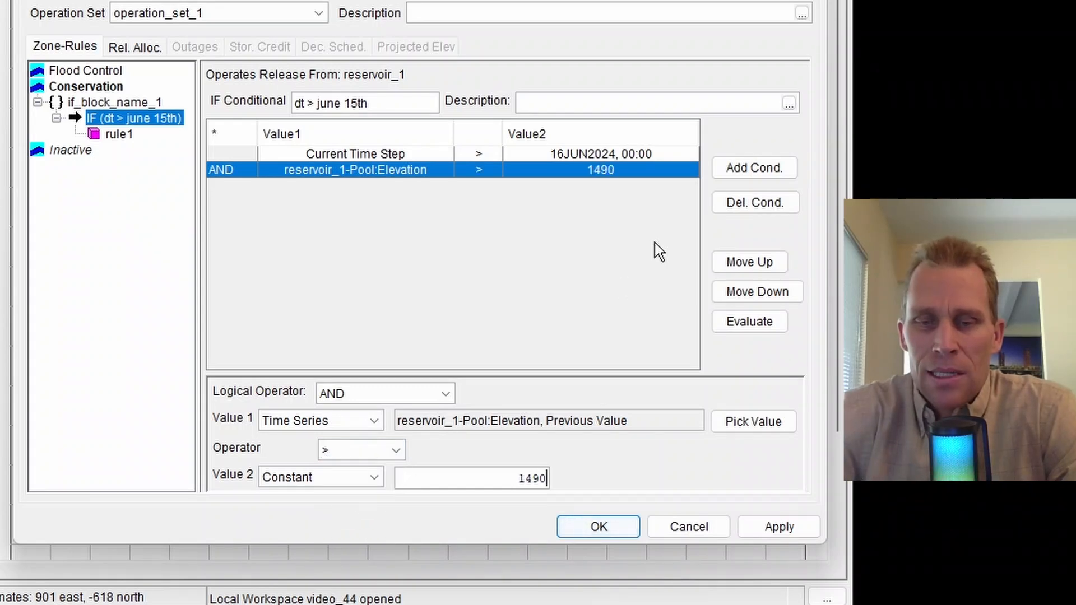
left_click(788, 524)
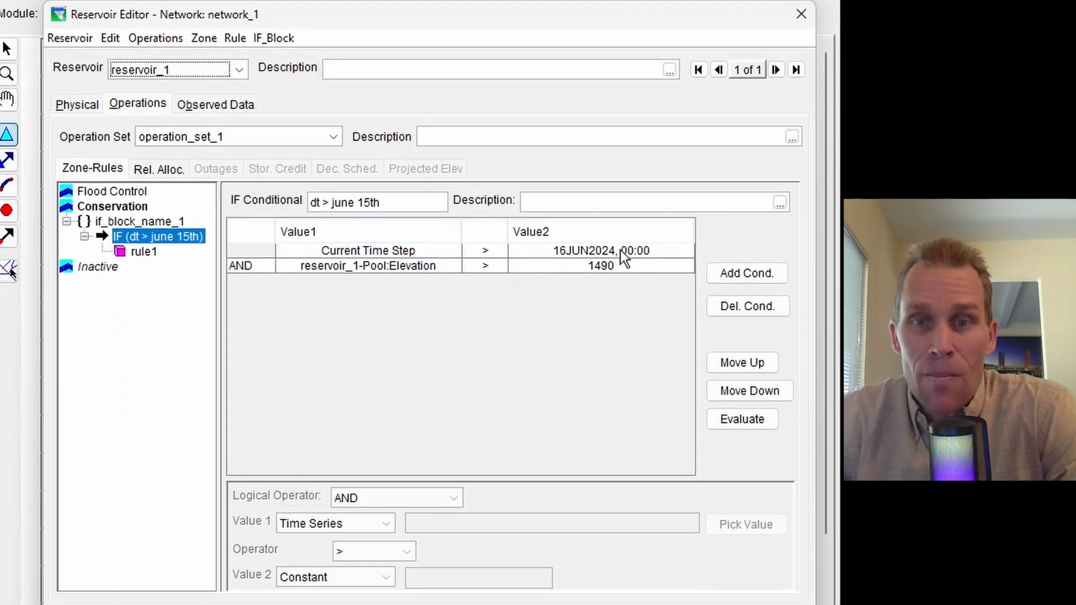
Append an ELSE conditional to if_block_name_1 in the Conservation zone
left_click(142, 253)
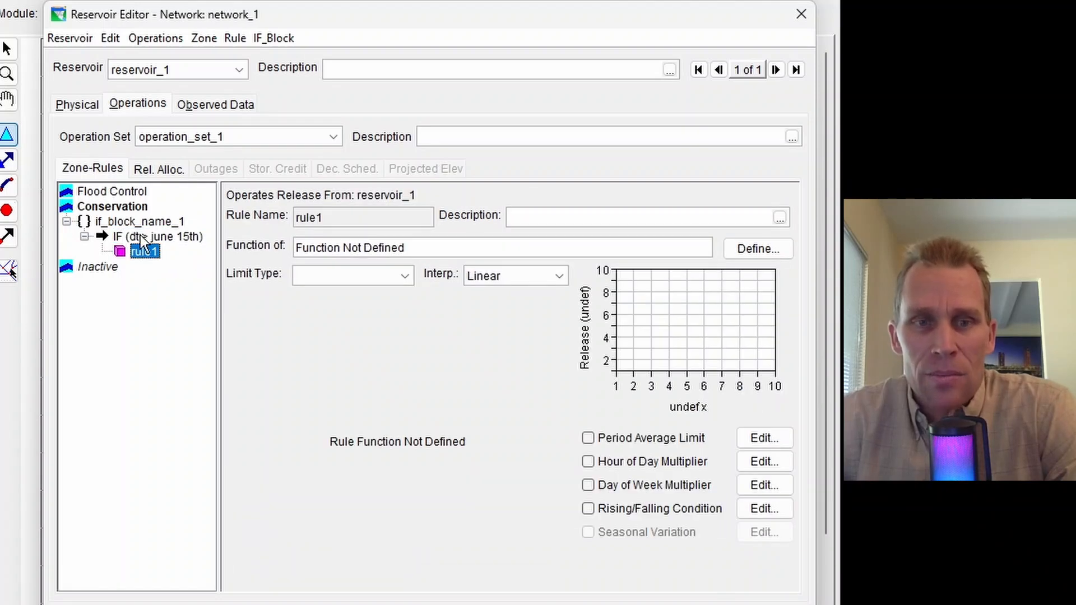
left_click(140, 235)
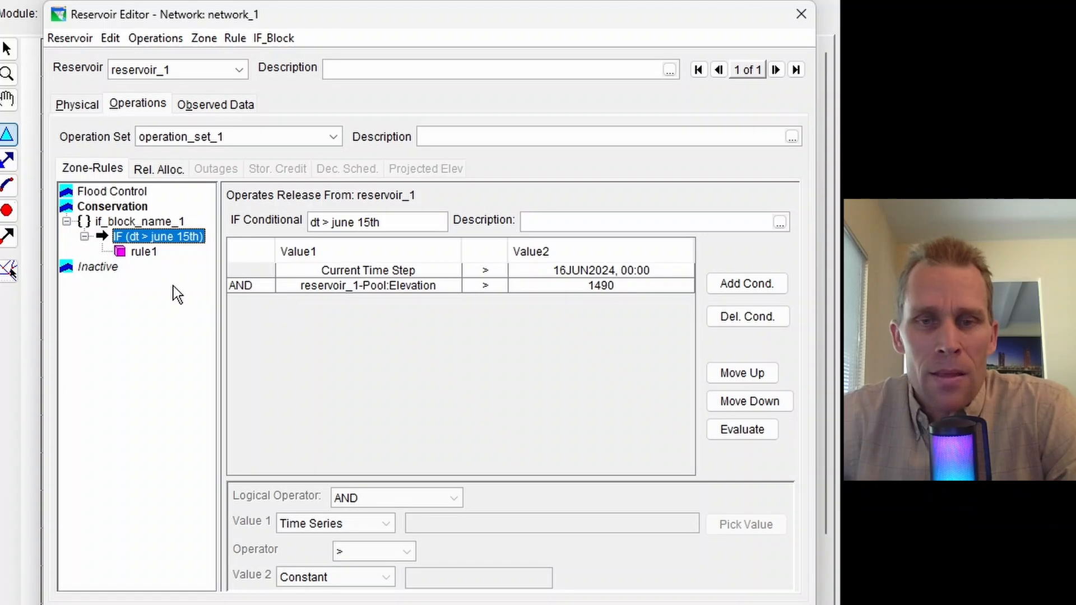
left_click(133, 225)
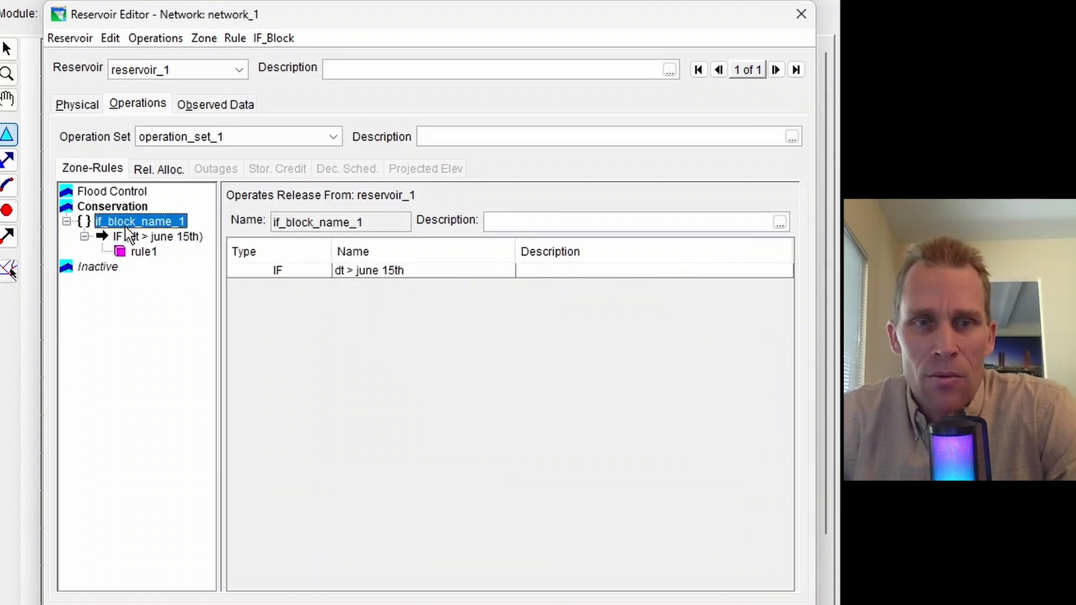
right_click(123, 223)
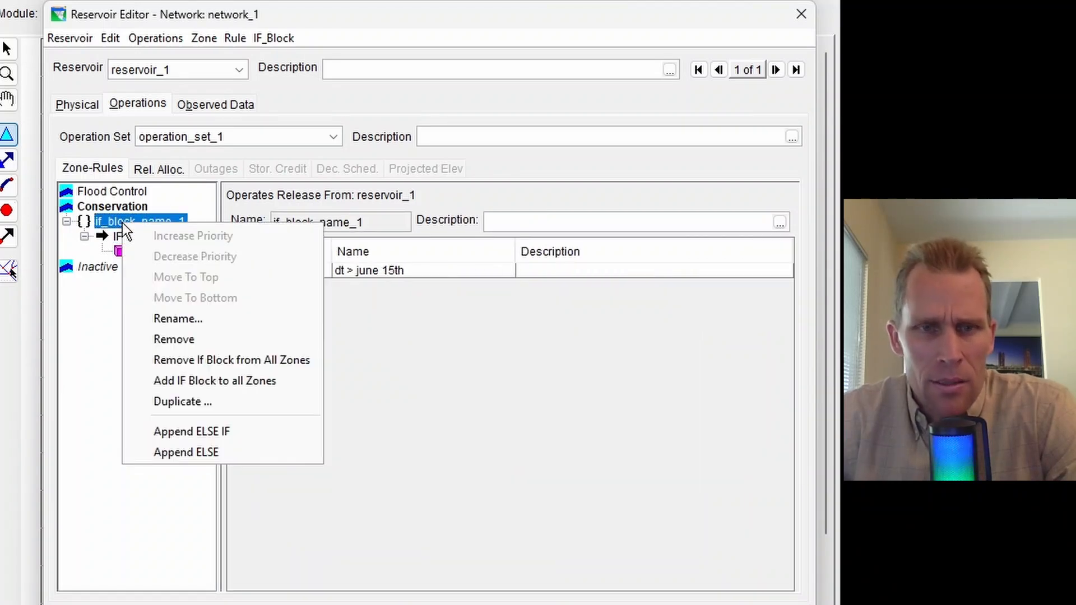
left_click(191, 452)
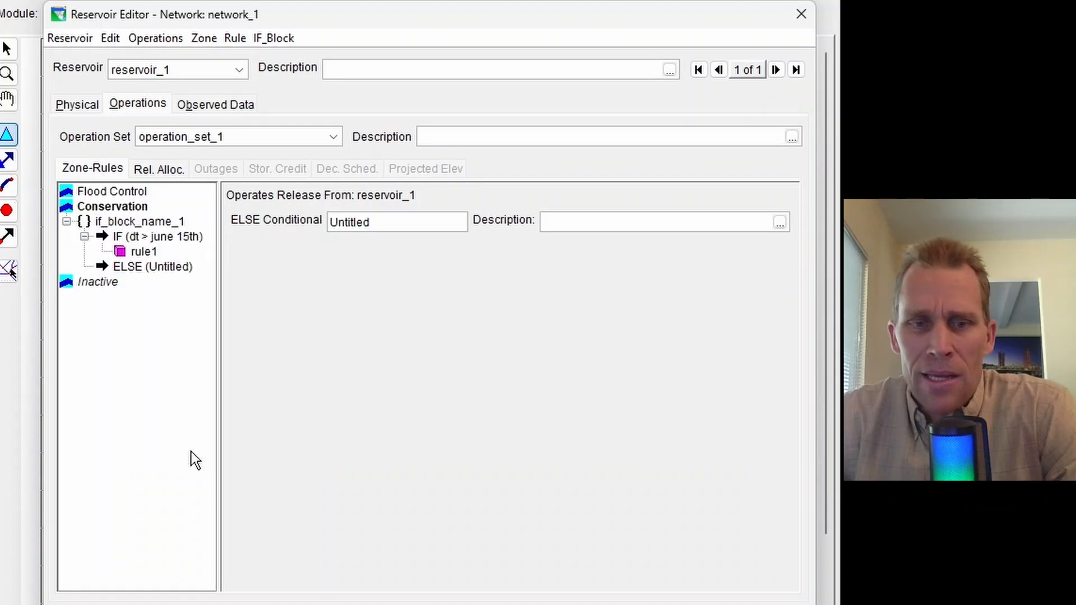
Append an ELSE IF conditional after the "dt > june 15th" IF conditional
left_click(132, 268)
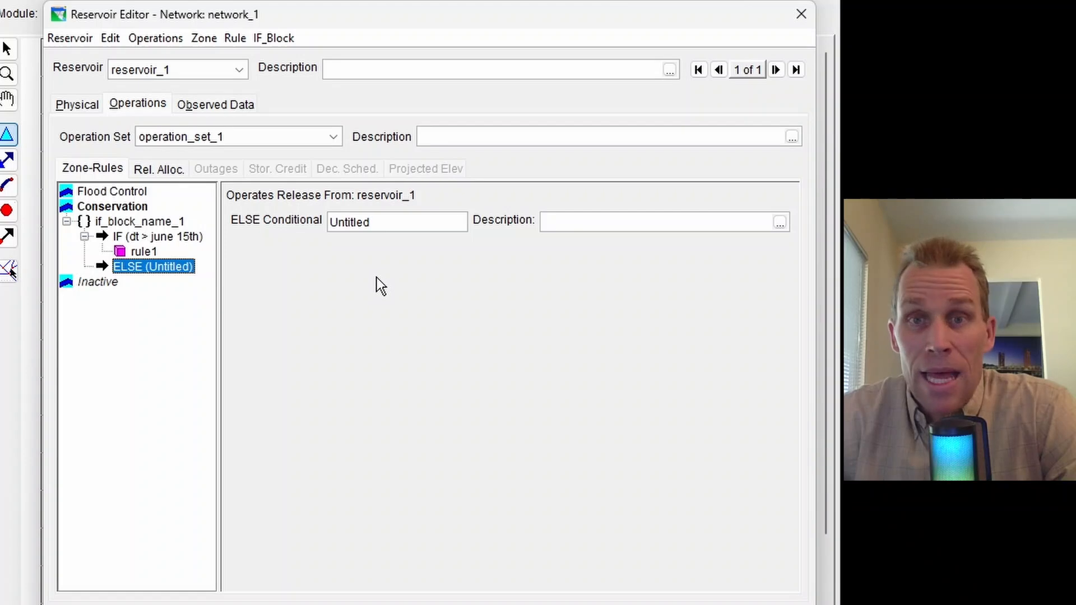
left_click(140, 237)
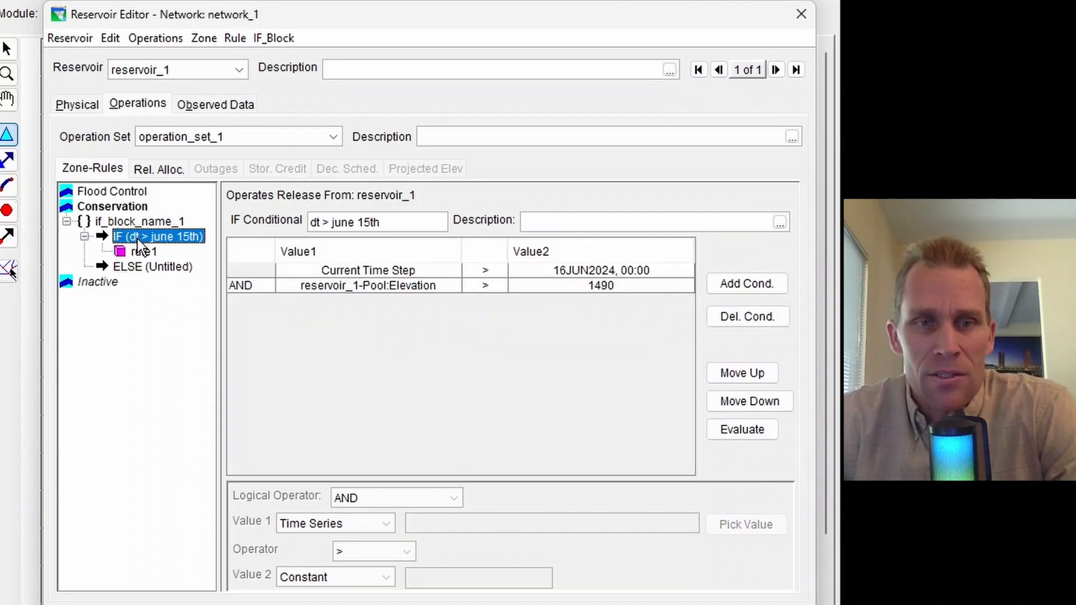
right_click(137, 239)
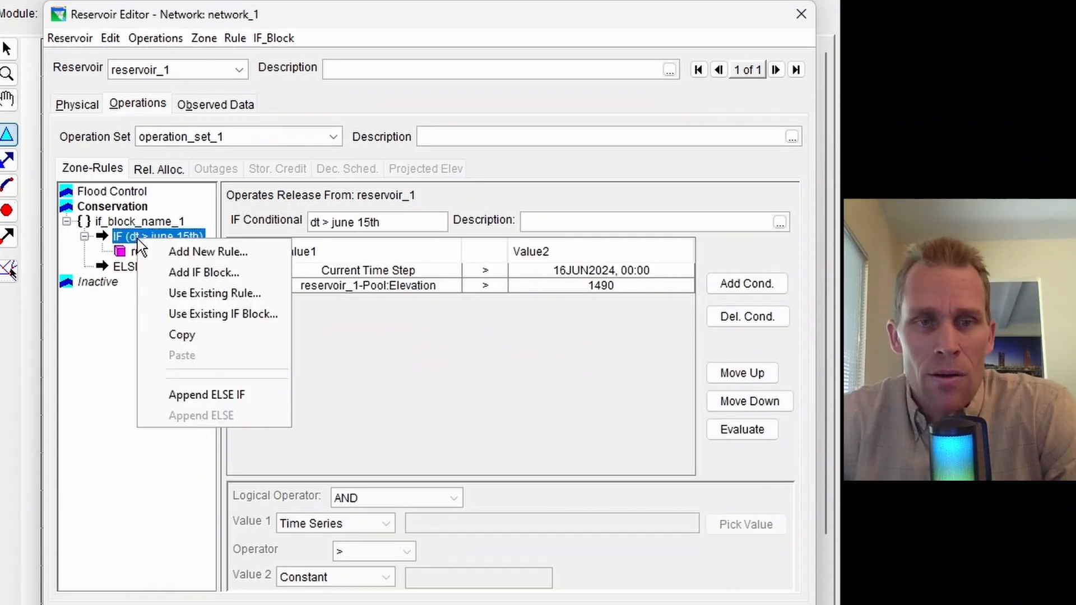
left_click(218, 394)
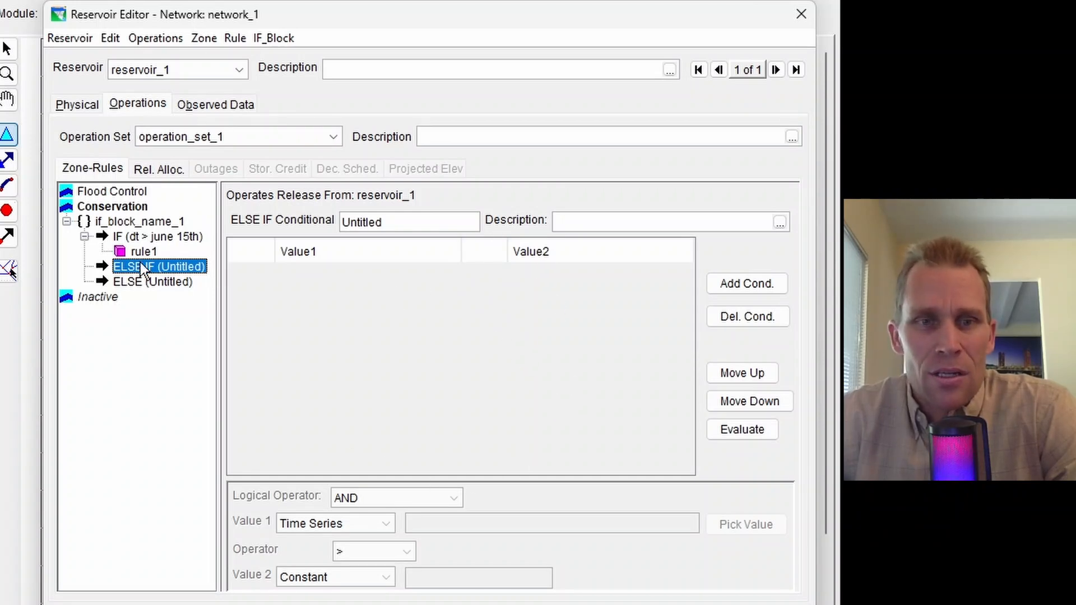
Append a second ELSE IF conditional to if_block_name_1 from the "dt > june 15th" IF conditional
right_click(136, 239)
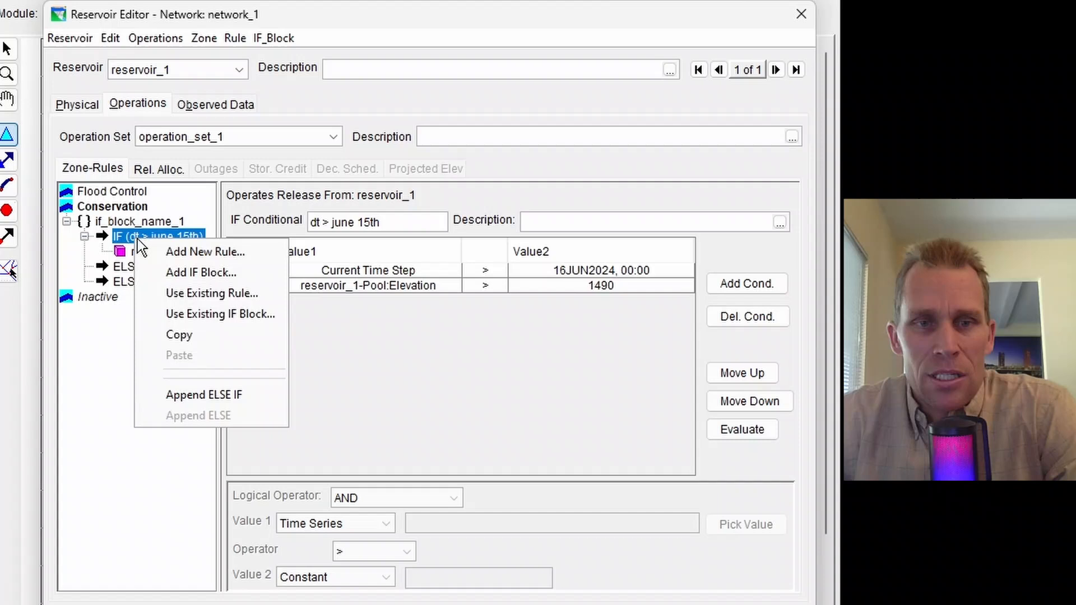
left_click(196, 395)
left_click(160, 281)
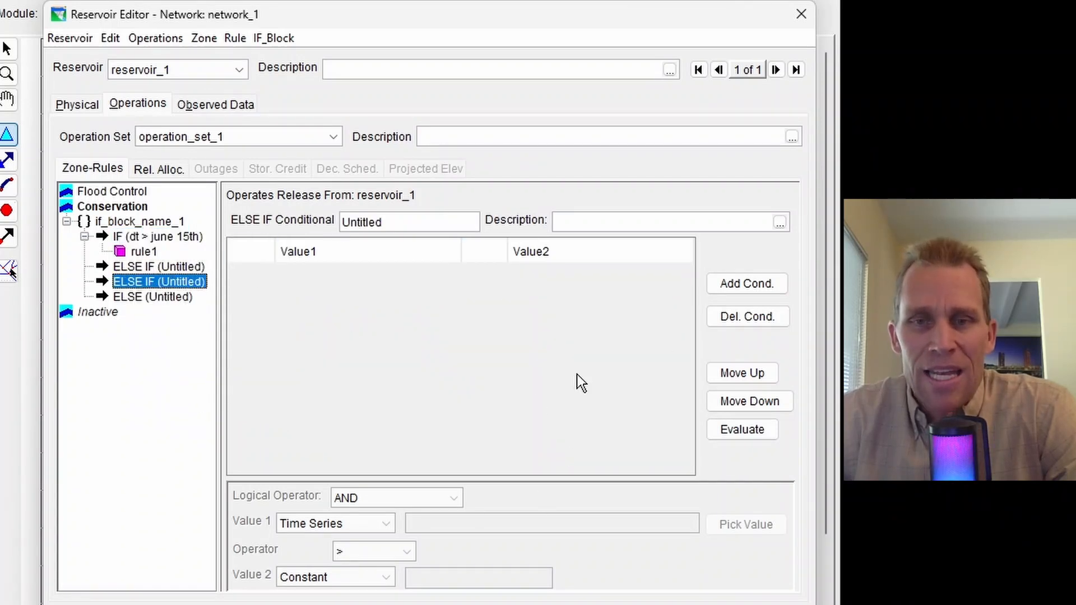
Add a new Release Function rule named rule2 to the Conservation zone, operating release from reservoir_1
left_click(120, 209)
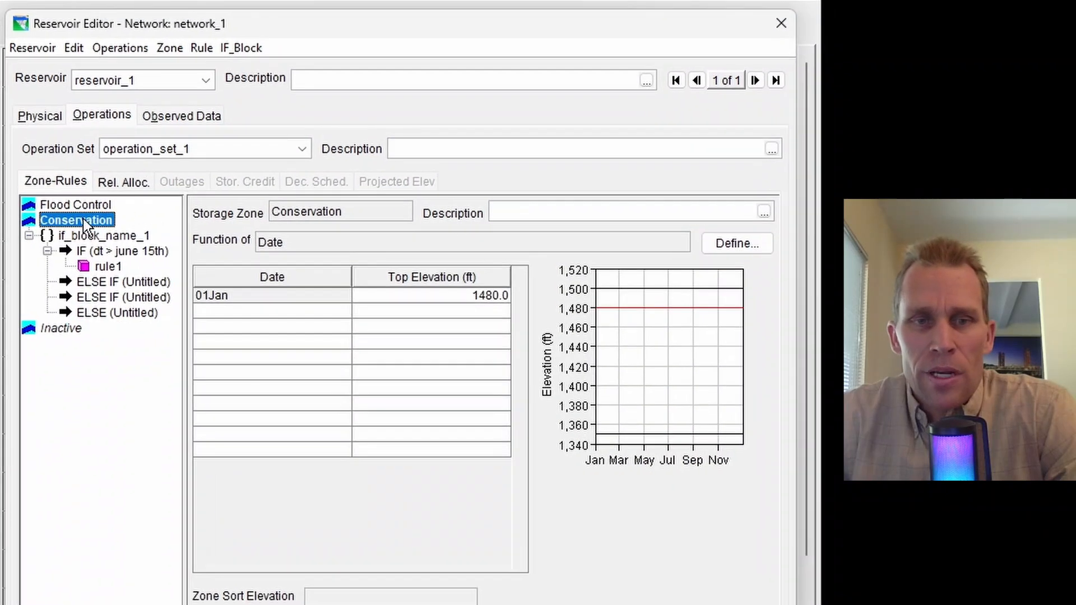
right_click(86, 224)
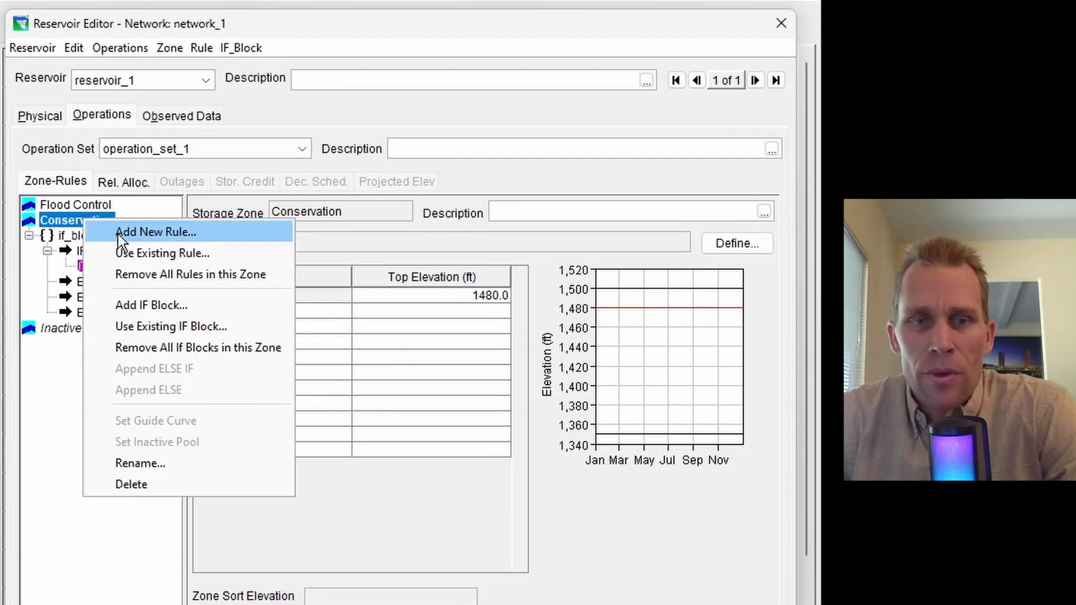
left_click(125, 234)
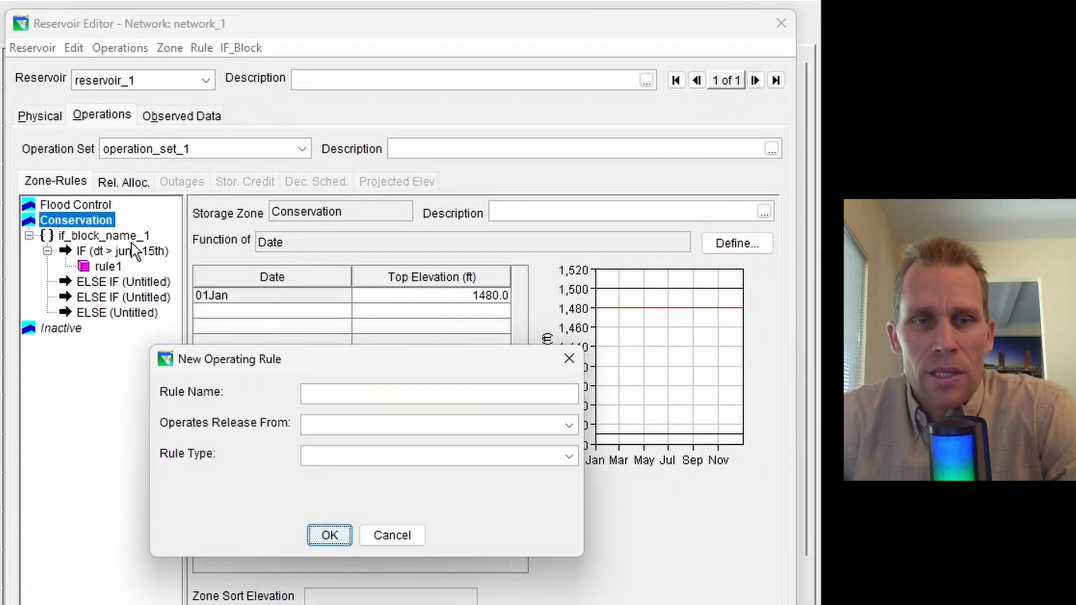
type("rule")
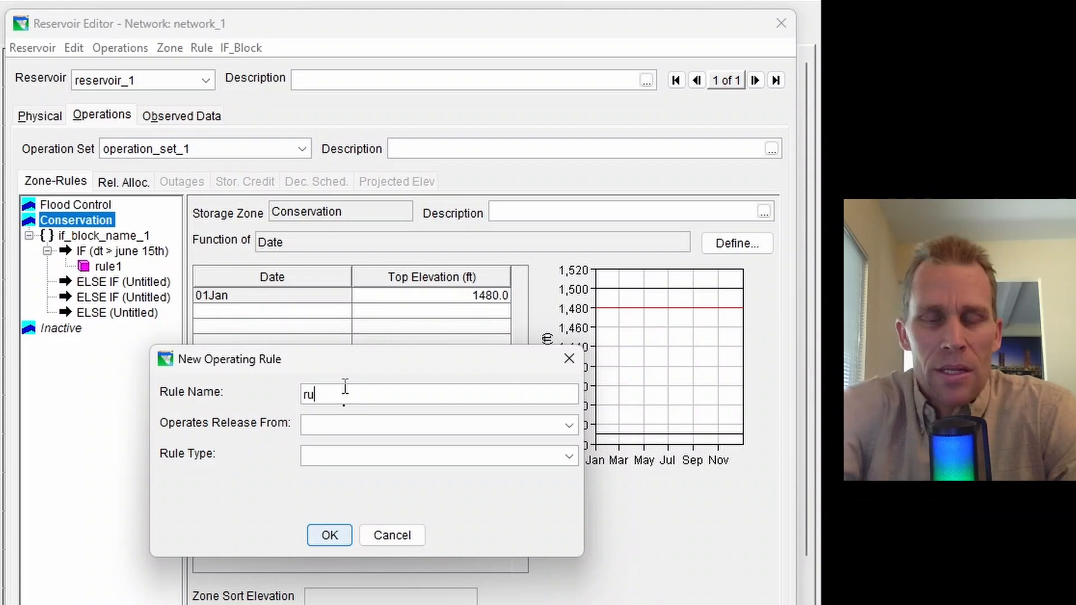
key("BackSpace")
key("BackSpace")
type("le2")
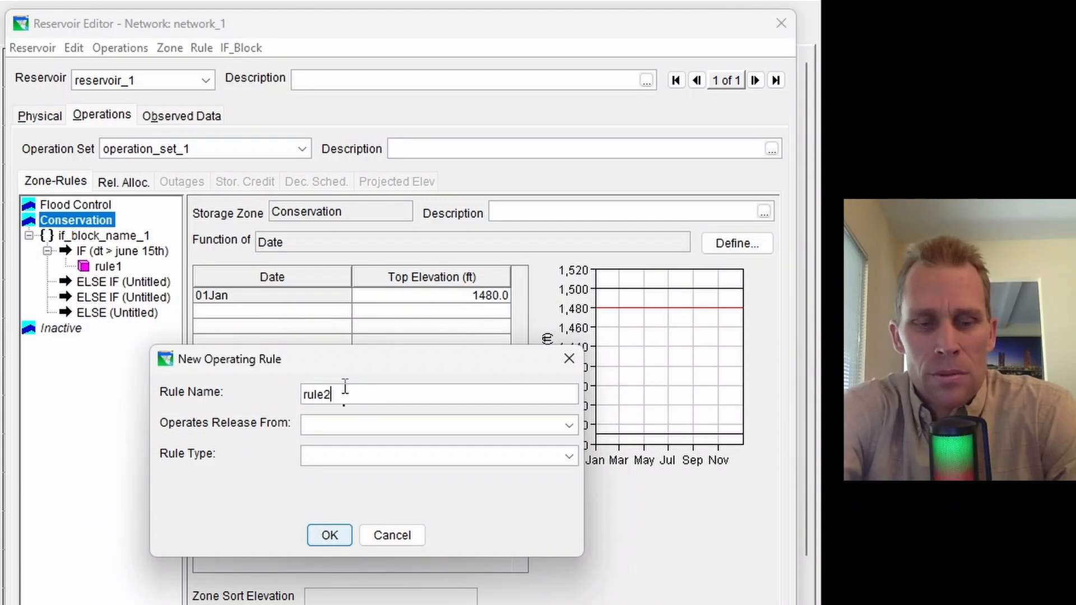
left_click(368, 423)
left_click(392, 446)
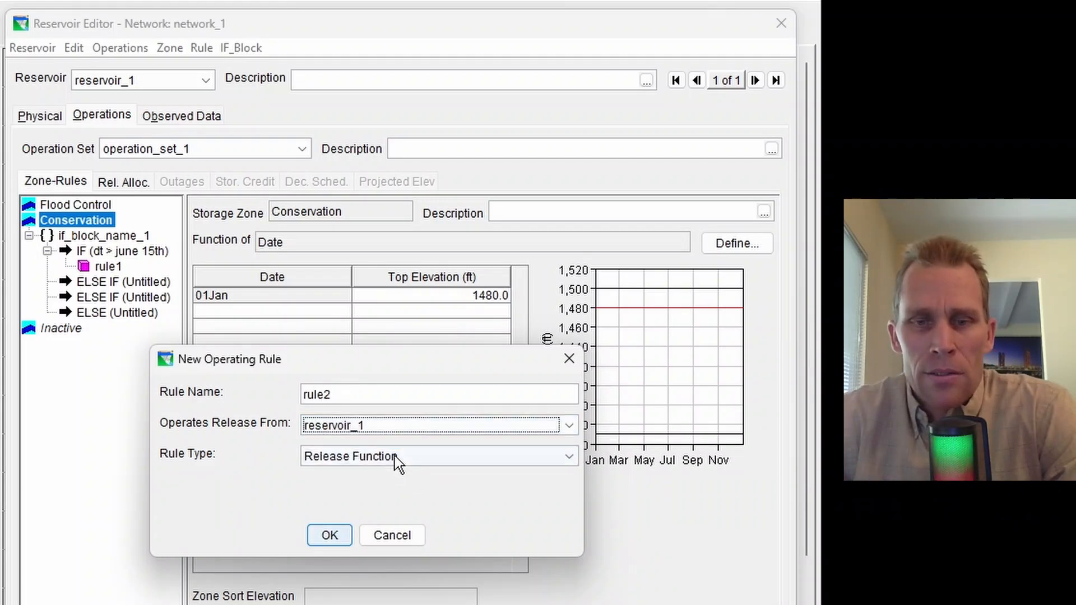
left_click(396, 455)
left_click(362, 474)
left_click(329, 535)
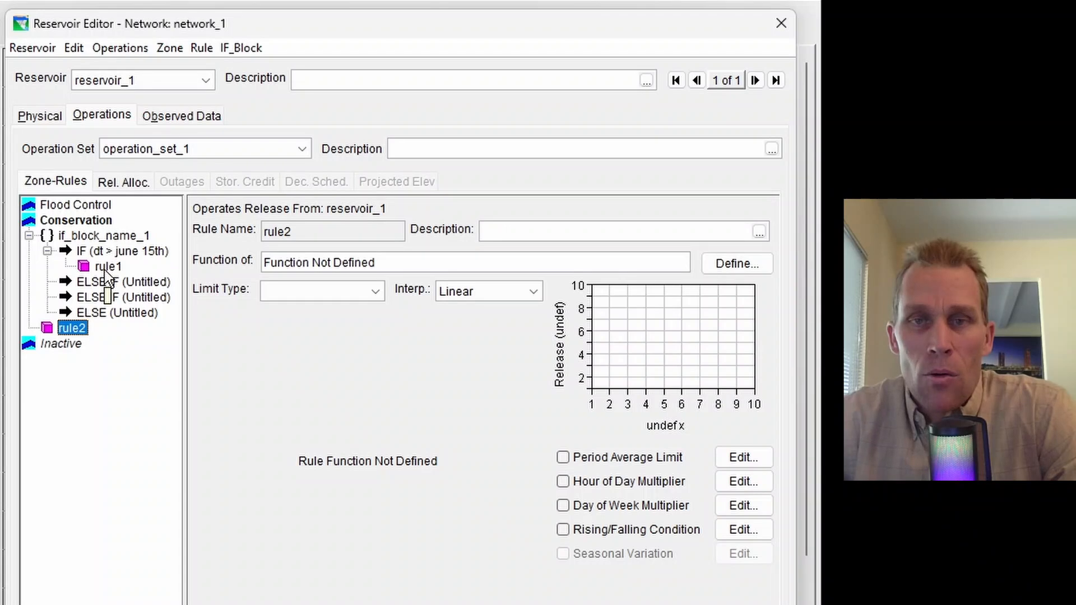
Increase the priority of rule2 in the Conservation zone so it ranks above if_block_name_1
left_click(116, 251)
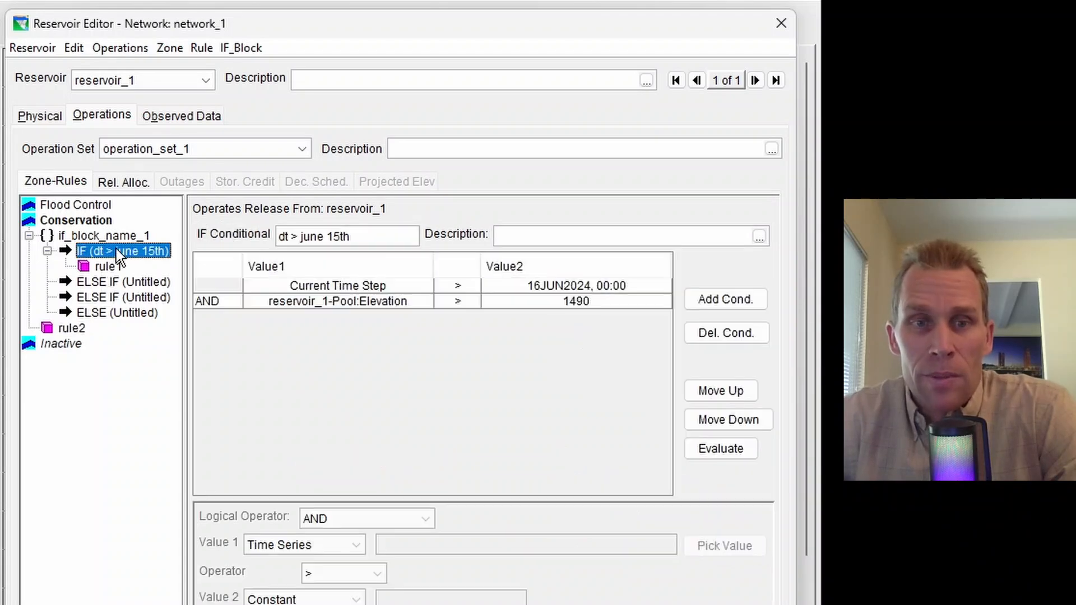
left_click(72, 328)
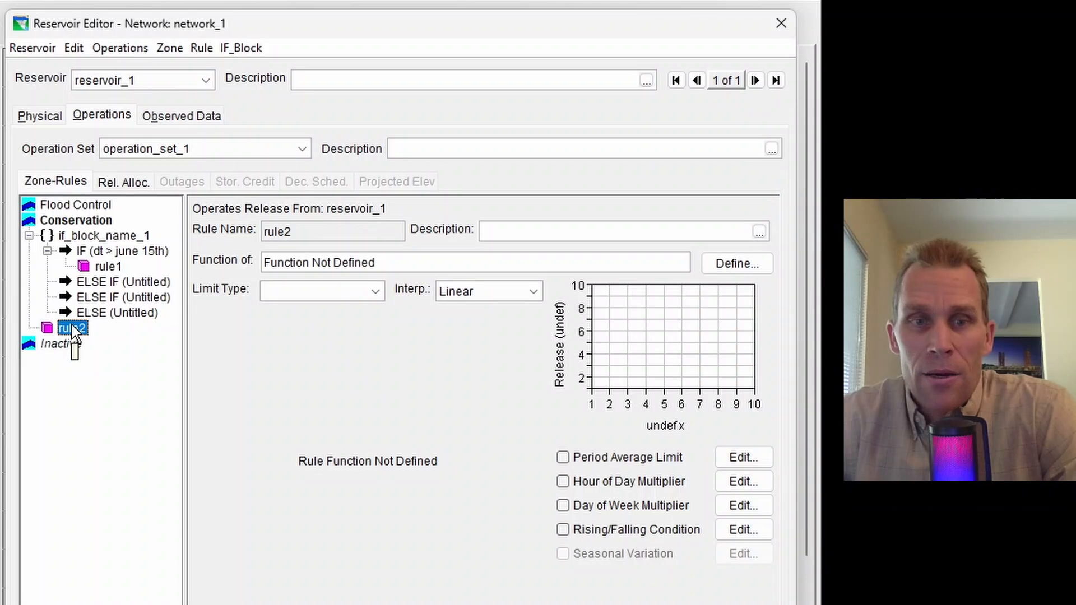
right_click(72, 326)
left_click(107, 336)
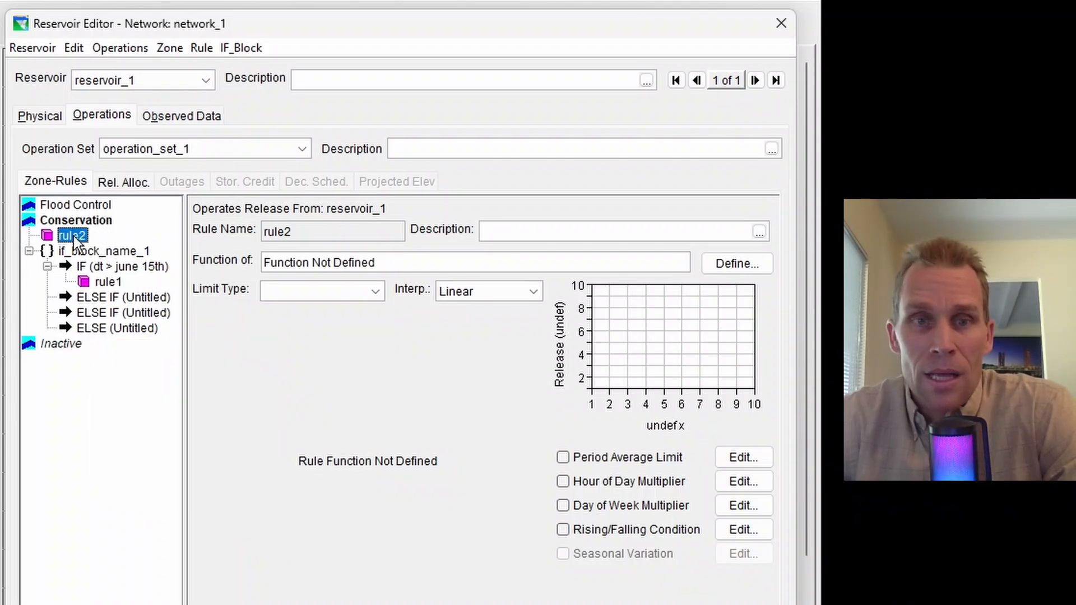
left_click_drag(73, 235, 96, 260)
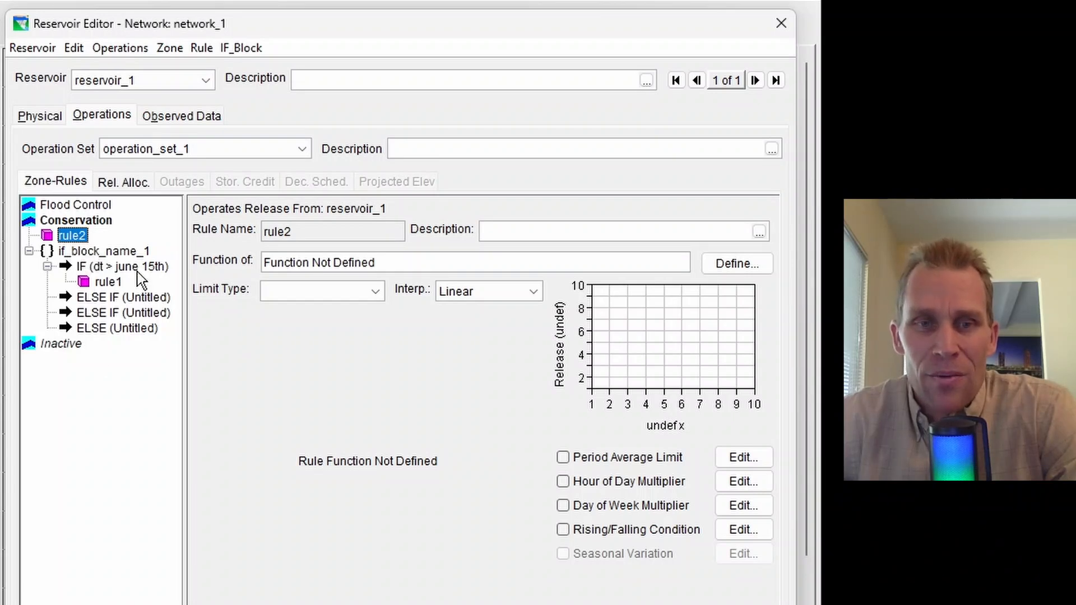
Delete both untitled ELSE IF conditionals from if_block_name_1 in the Conservation zone
left_click(102, 300)
right_click(102, 300)
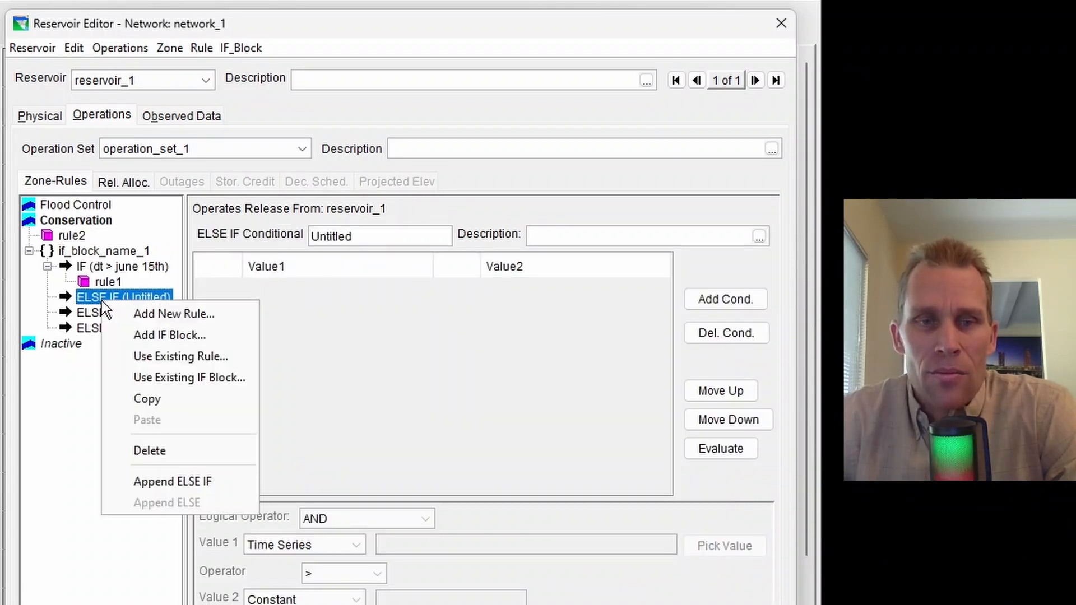
left_click(155, 448)
key("Return")
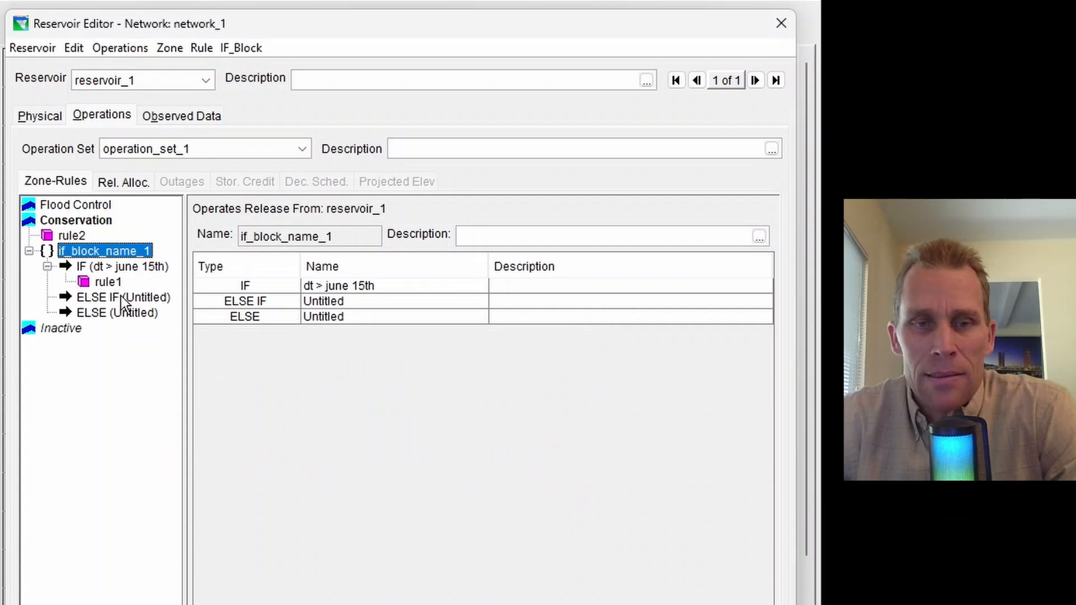
left_click(121, 297)
right_click(121, 297)
left_click(183, 446)
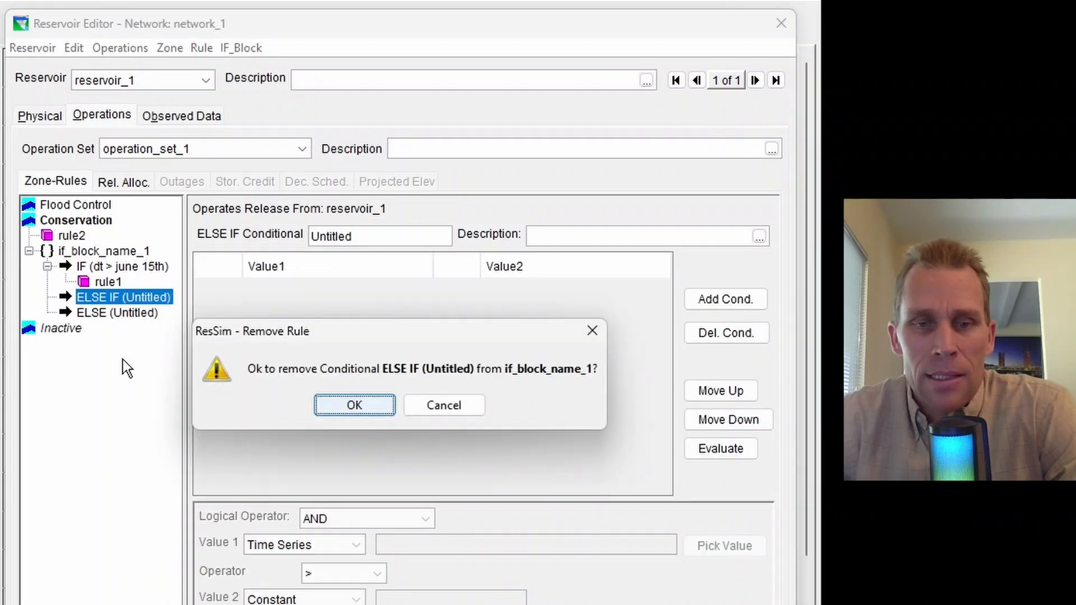
left_click(338, 411)
Delete the untitled ELSE conditional from if_block_name_1, leaving only the IF conditional
left_click(96, 300)
right_click(95, 301)
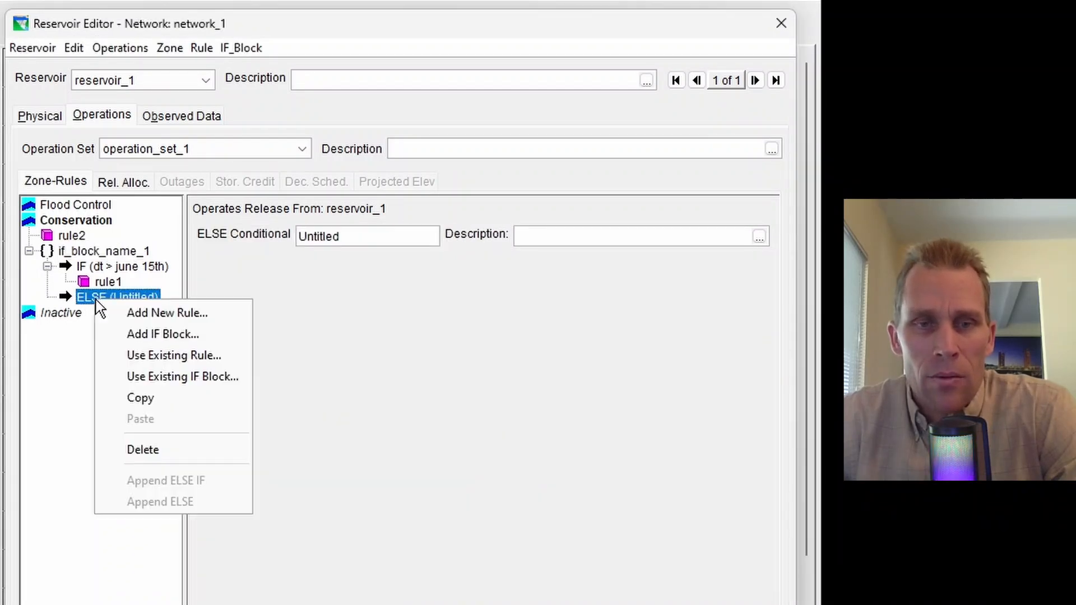
left_click(155, 449)
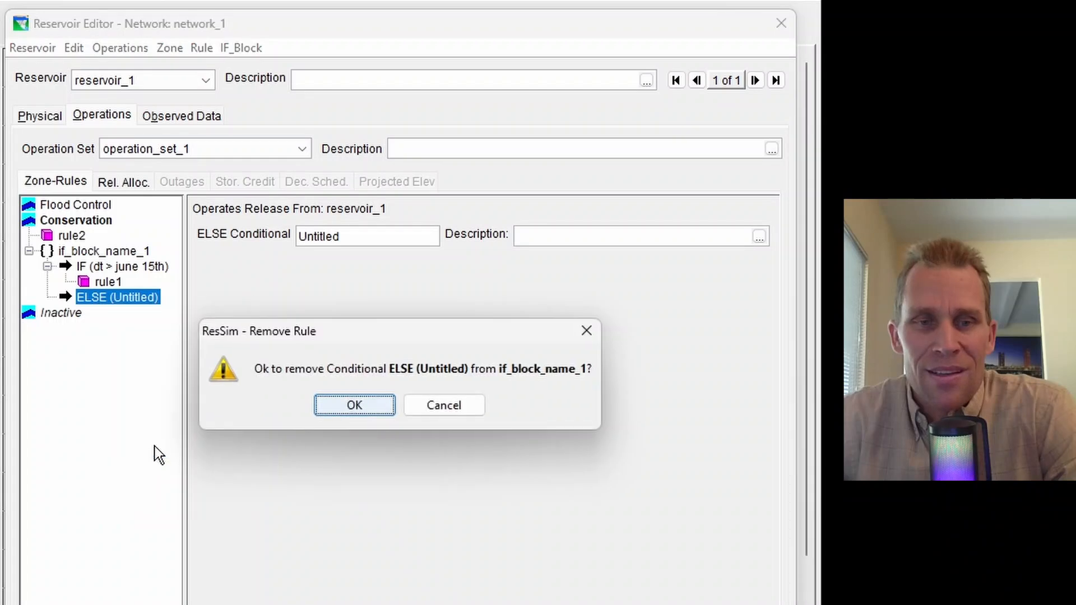
left_click(355, 404)
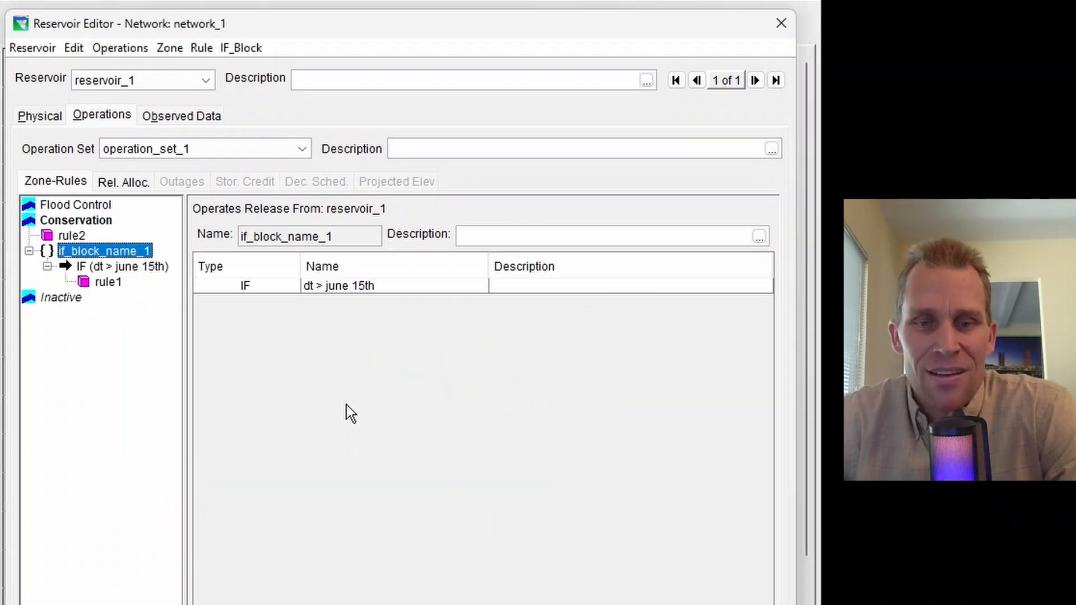
Add the Conservation zone's if_block_name_1 to all zones of the operation set
right_click(96, 259)
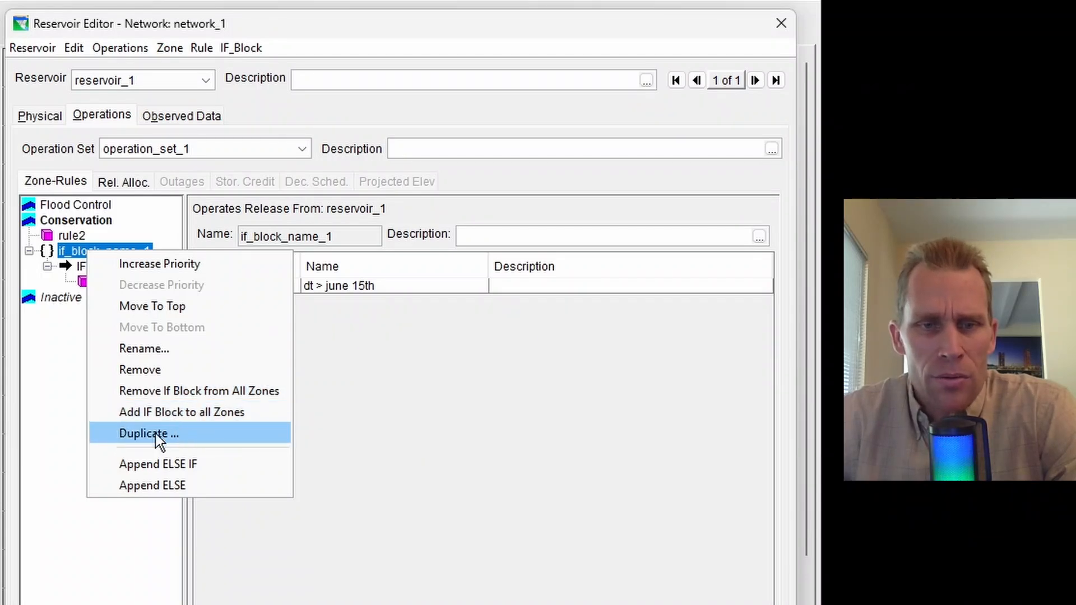
left_click(174, 416)
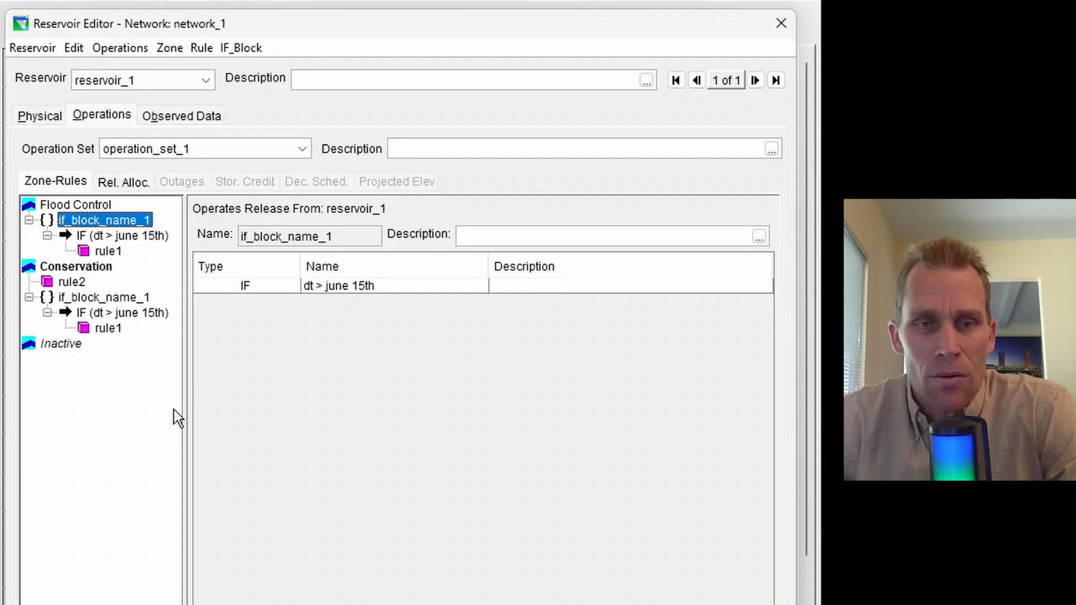